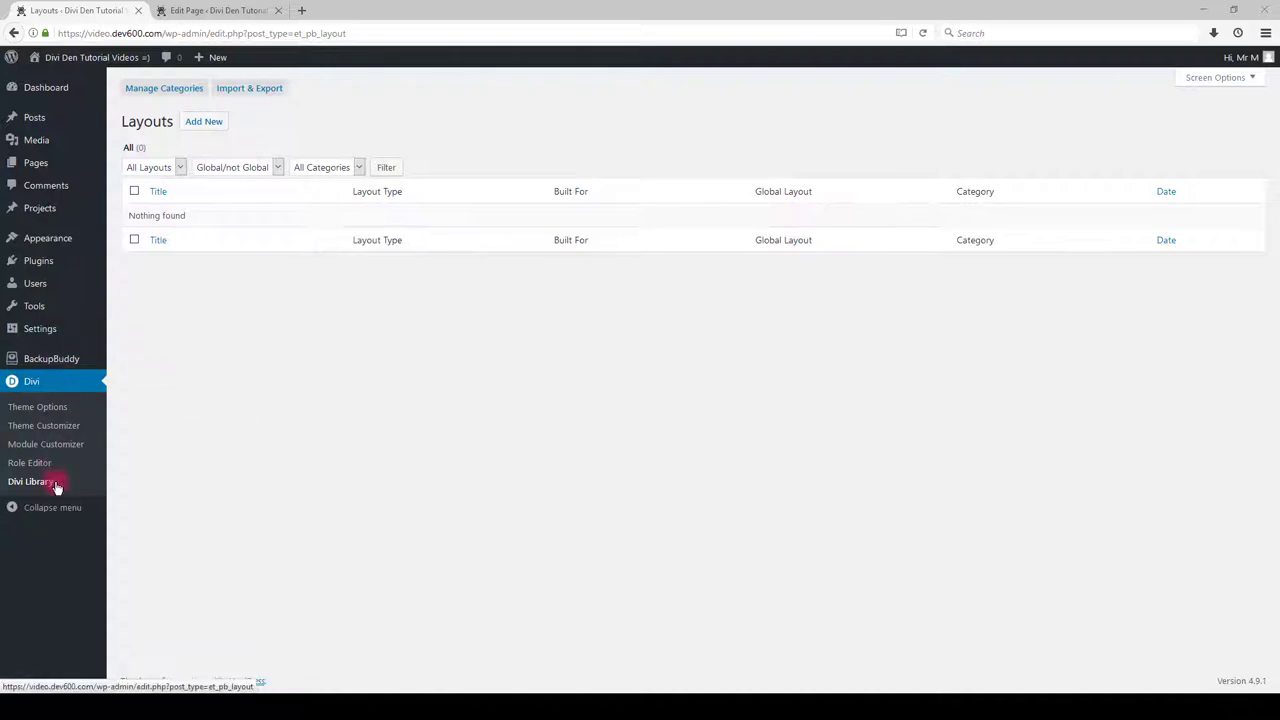
Step: Open the Divi Library's Import & Export window
{"action": "left_click", "coordinate": [279, 92]}
Step: Pick day_02_person_modules_all.json in the file browser and open it for import
{"action": "left_click", "coordinate": [621, 289]}
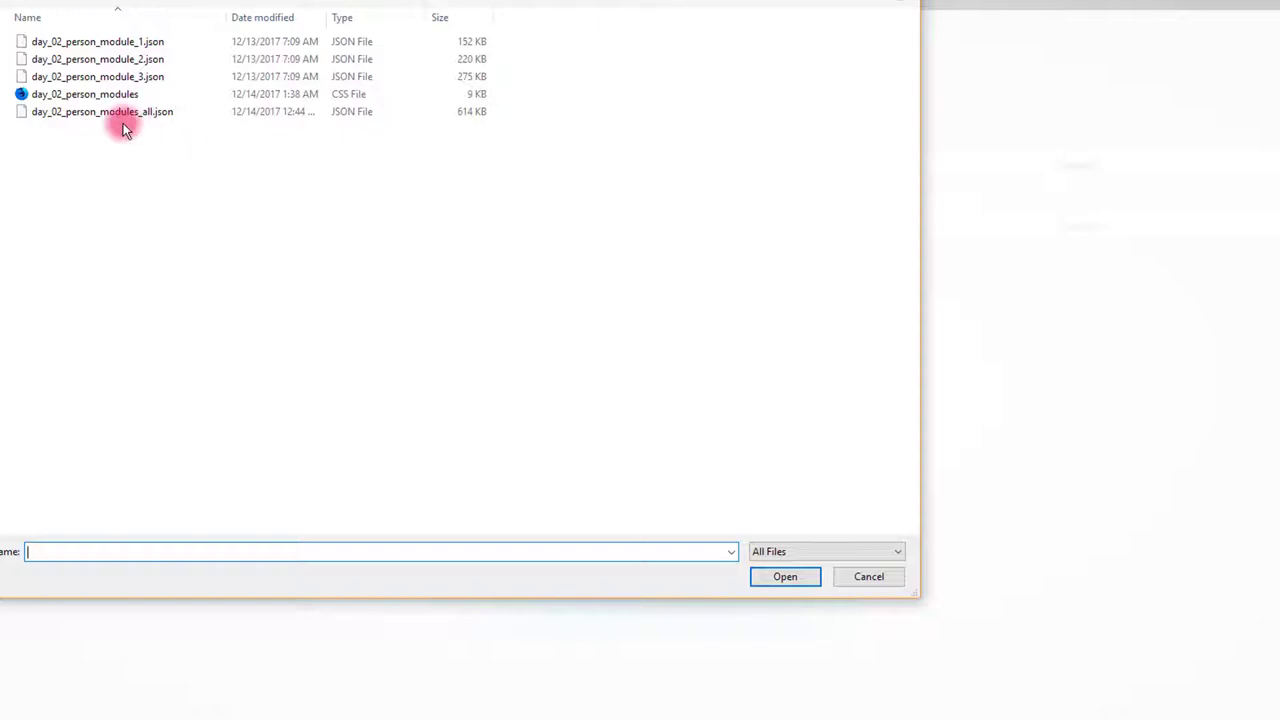
{"action": "left_click", "coordinate": [82, 42]}
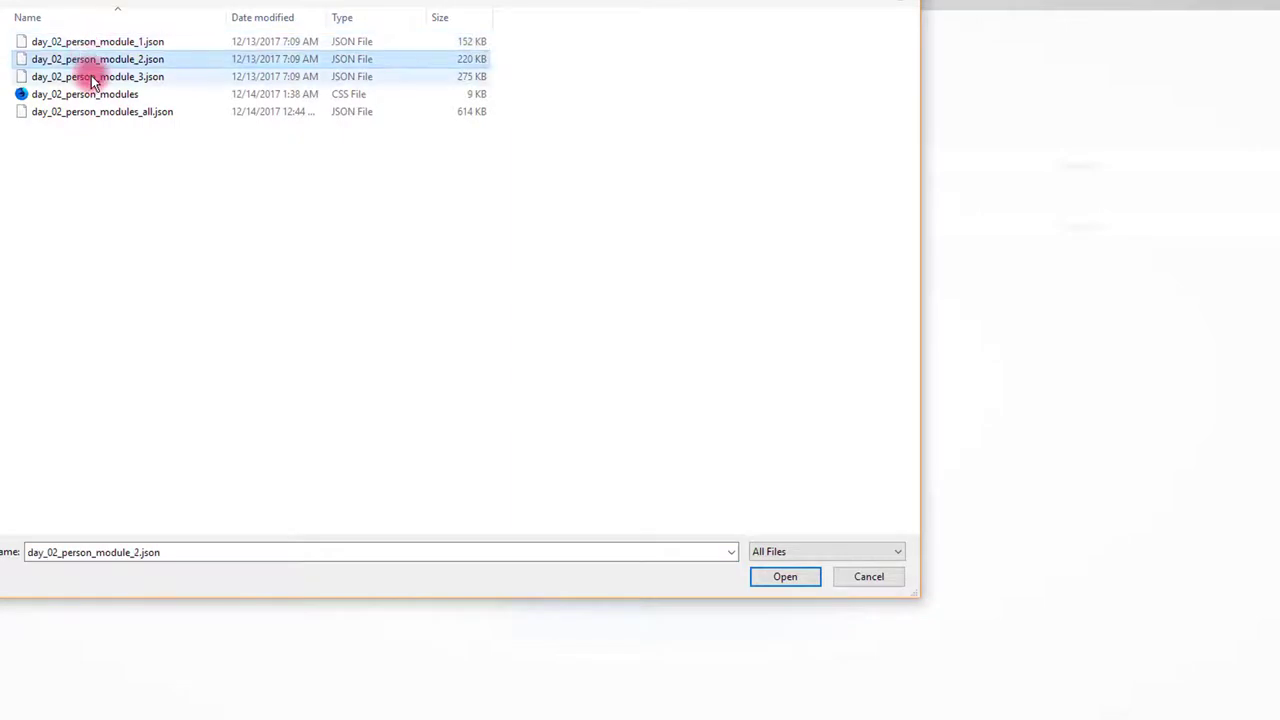
{"action": "left_click", "coordinate": [93, 77]}
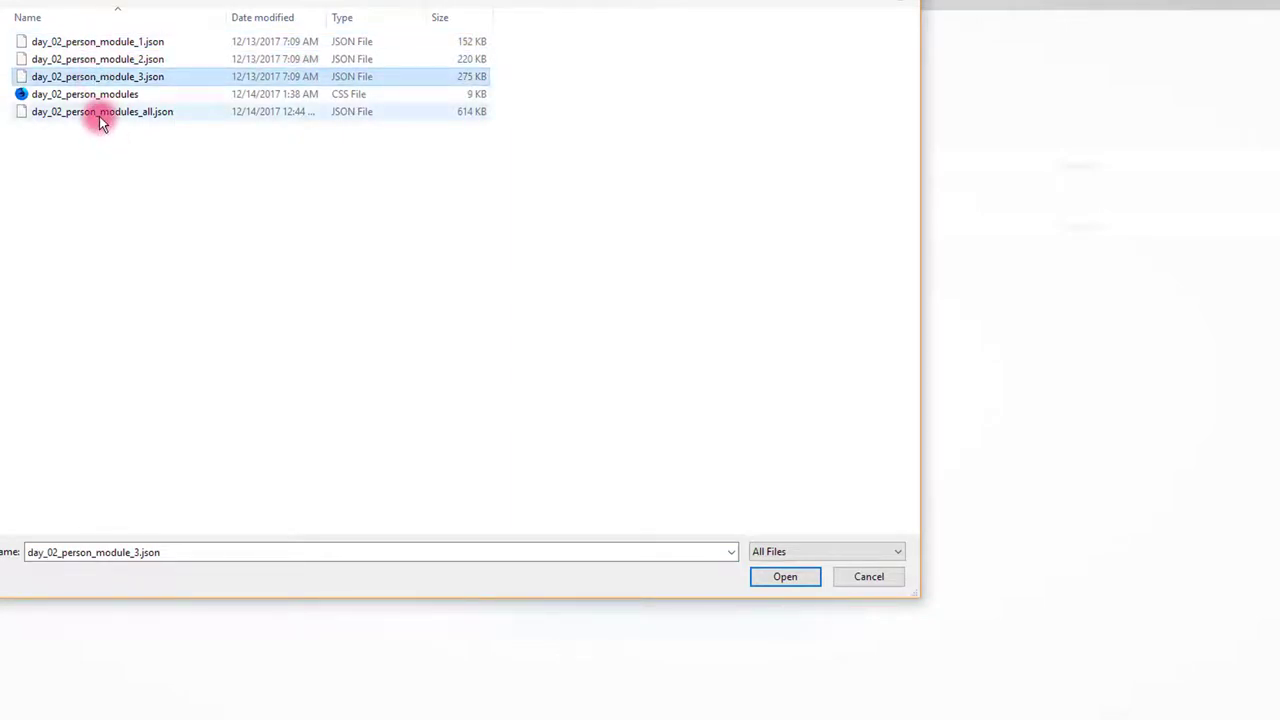
{"action": "left_click", "coordinate": [99, 116]}
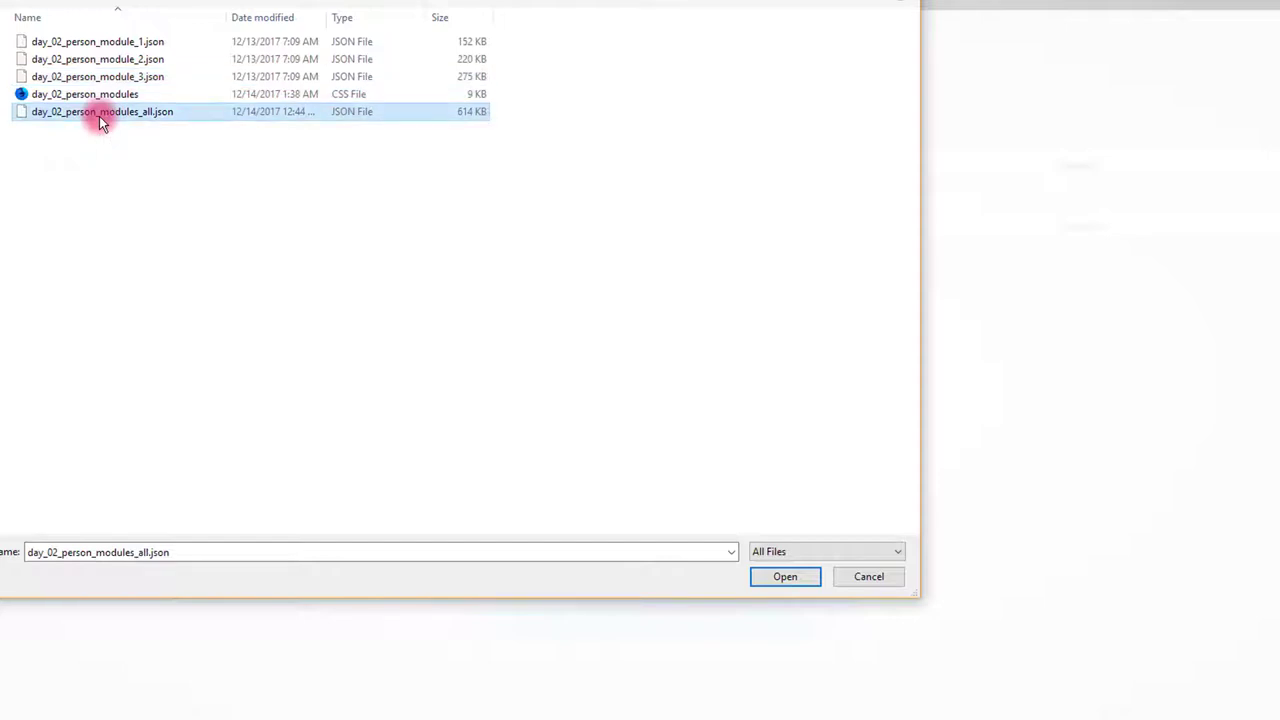
{"action": "left_click", "coordinate": [98, 95]}
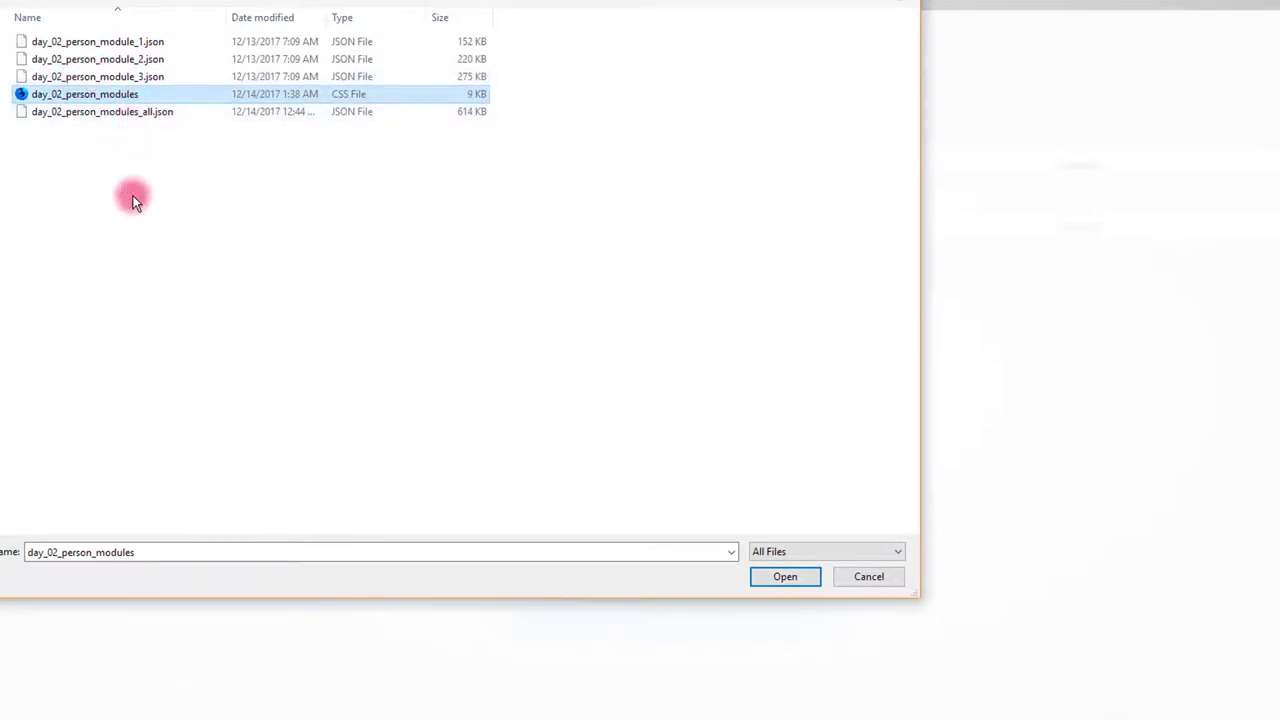
{"action": "left_click", "coordinate": [121, 111]}
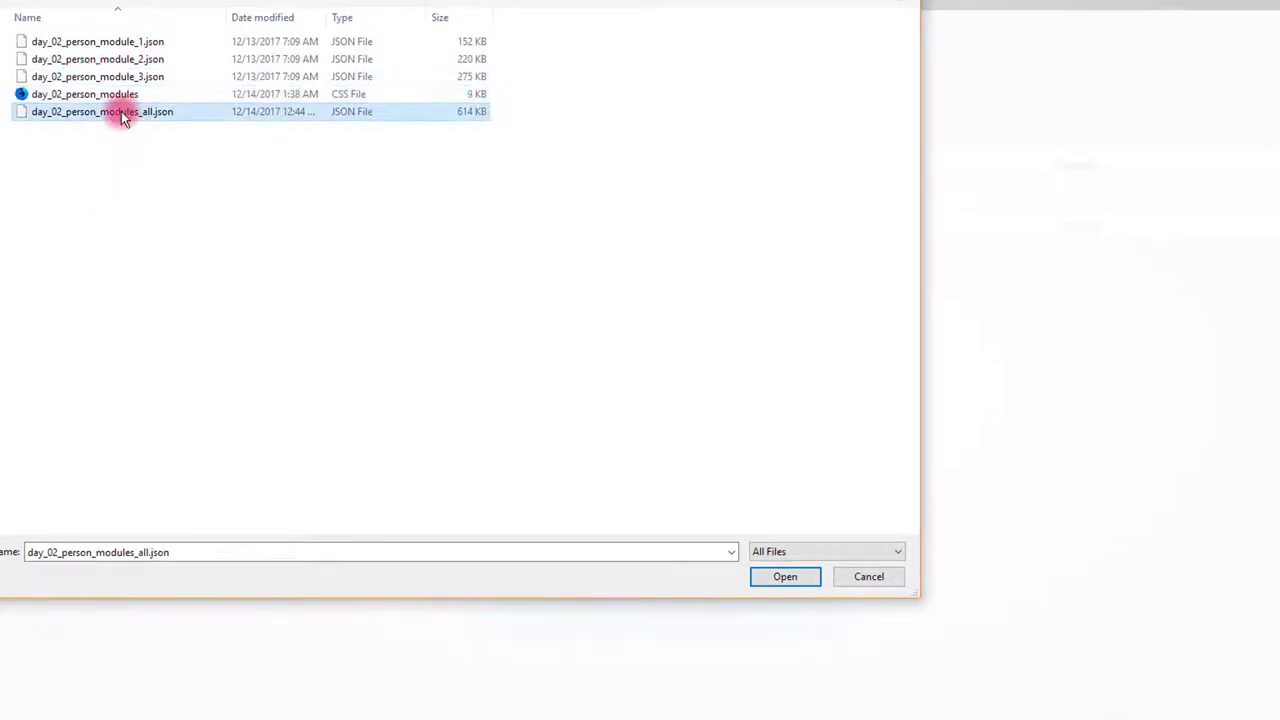
{"action": "left_click", "coordinate": [786, 574]}
Step: Import the Day 02 Person Module 1–3 layouts into the Divi Library
{"action": "left_click", "coordinate": [657, 550]}
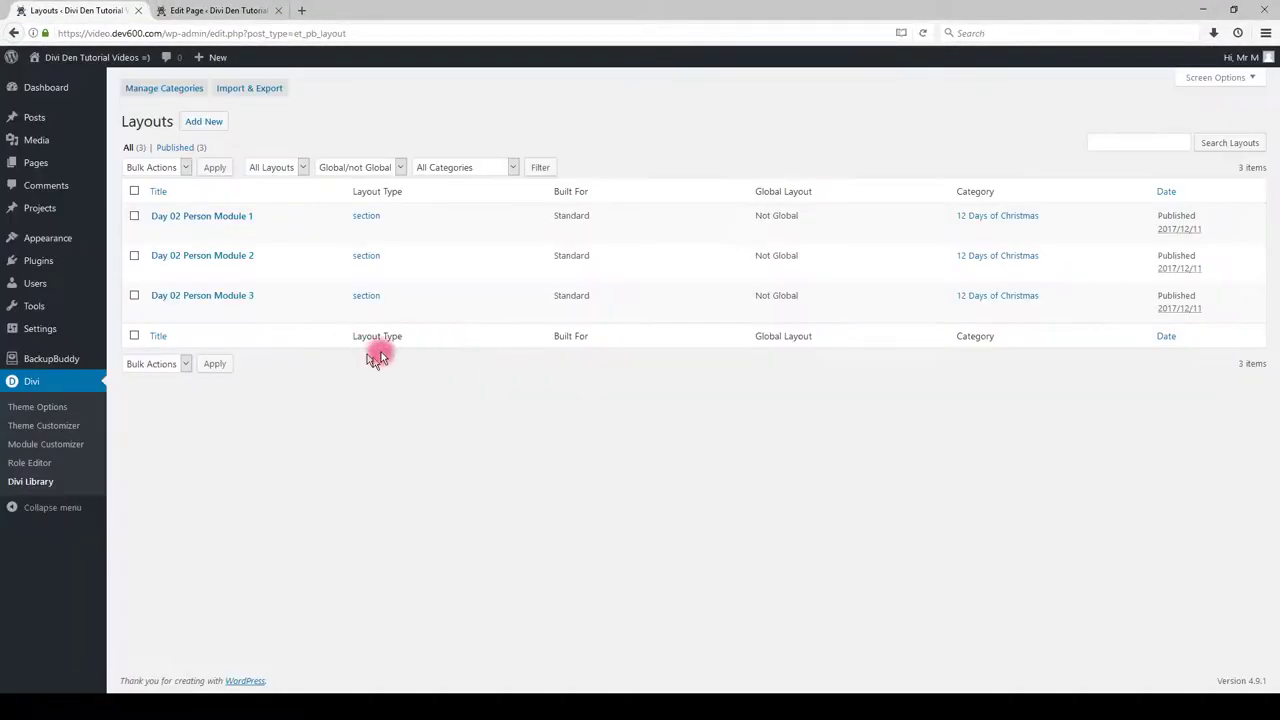
Step: Load the Day 02 Person Module 1 layout onto the page and delete the empty section
{"action": "left_click", "coordinate": [230, 14]}
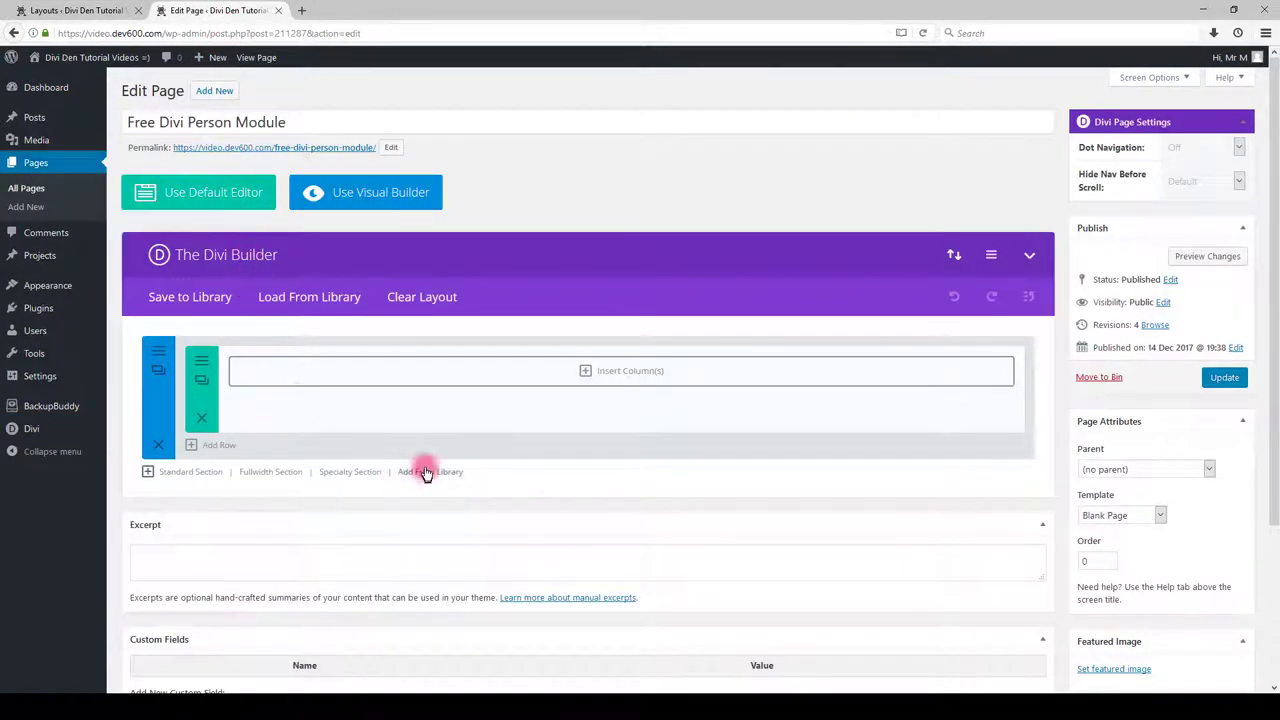
{"action": "left_click", "coordinate": [424, 472]}
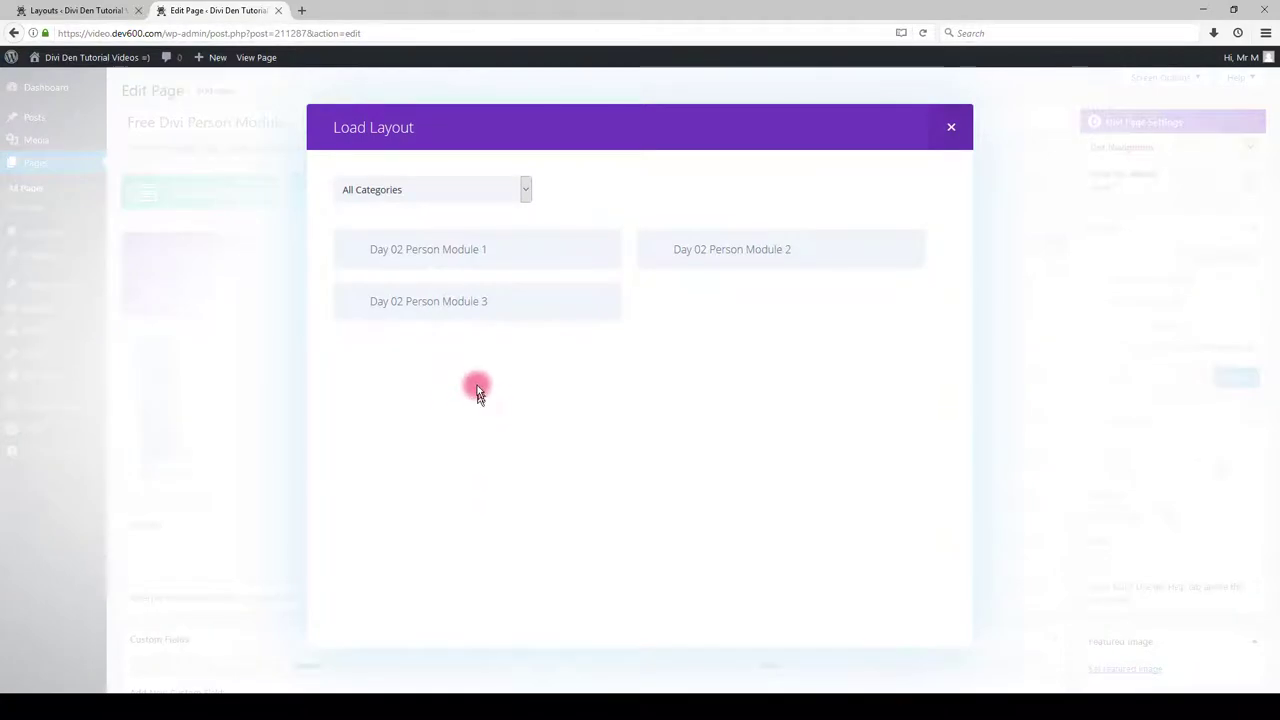
{"action": "left_click", "coordinate": [514, 251]}
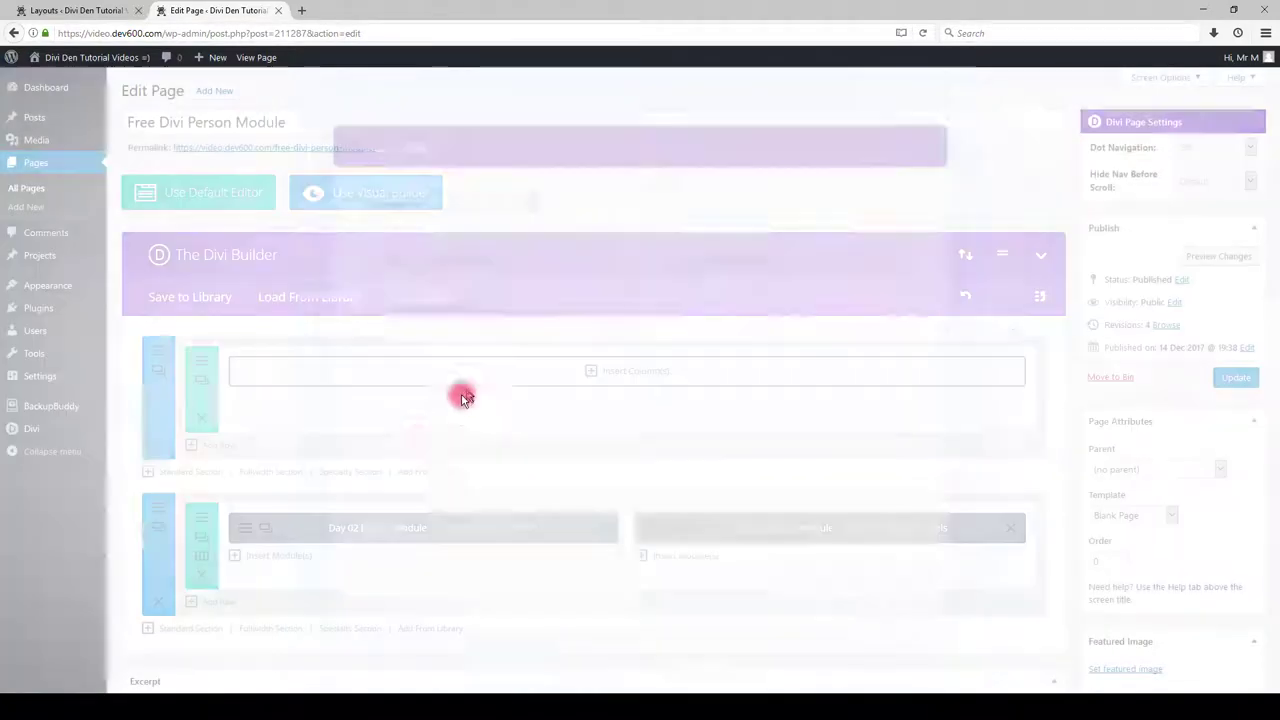
{"action": "left_click", "coordinate": [157, 445]}
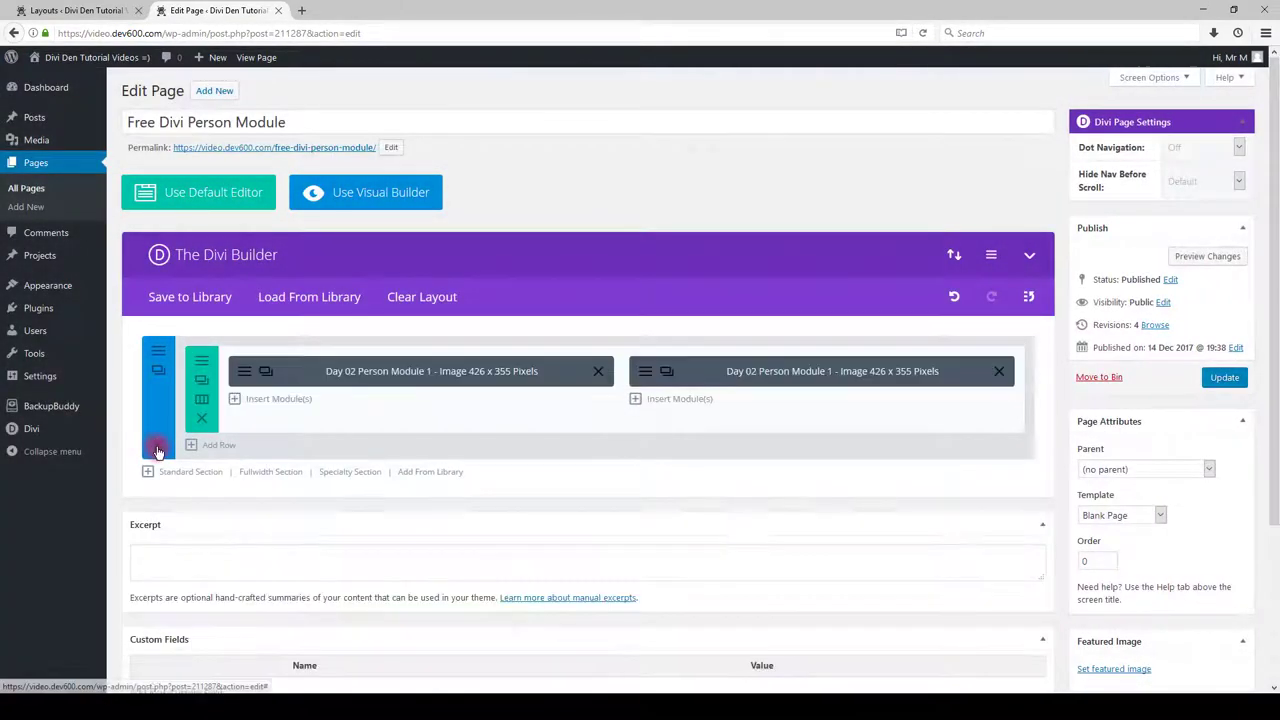
Step: Add the Day 02 Person Module 2 and Module 3 layouts from the library
{"action": "left_click", "coordinate": [447, 474]}
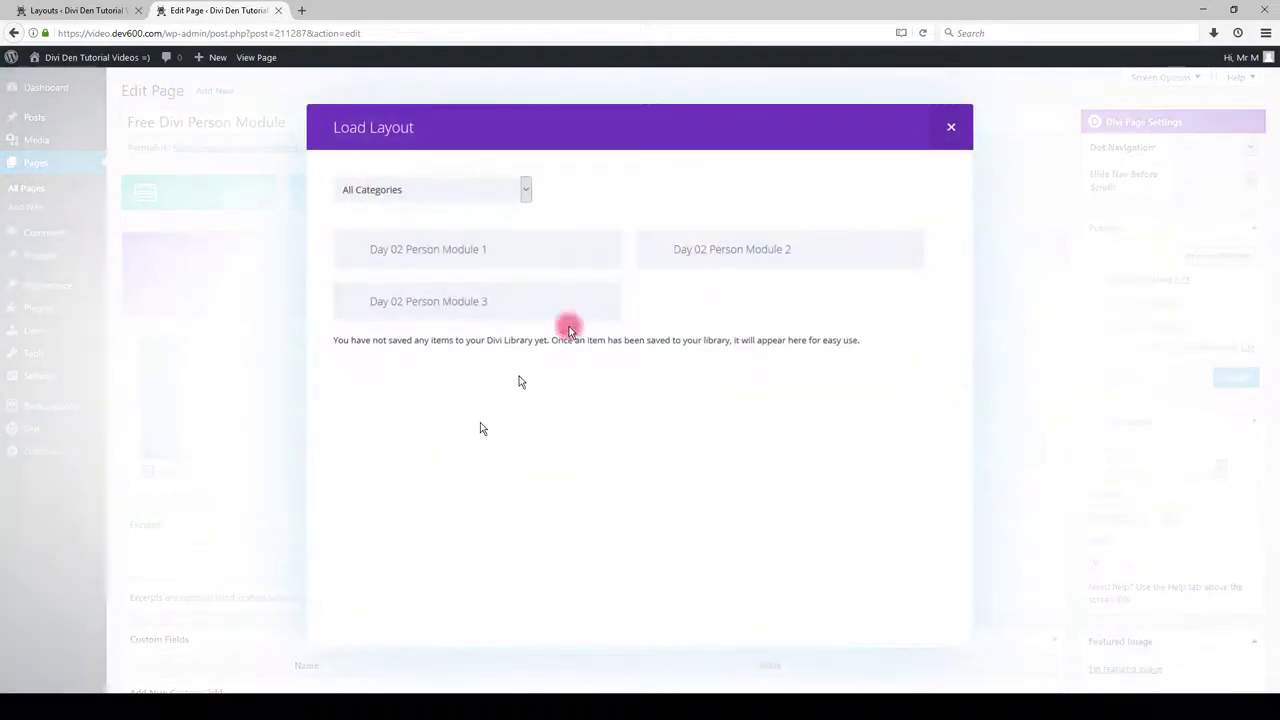
{"action": "left_click", "coordinate": [716, 260]}
{"action": "left_click", "coordinate": [450, 627]}
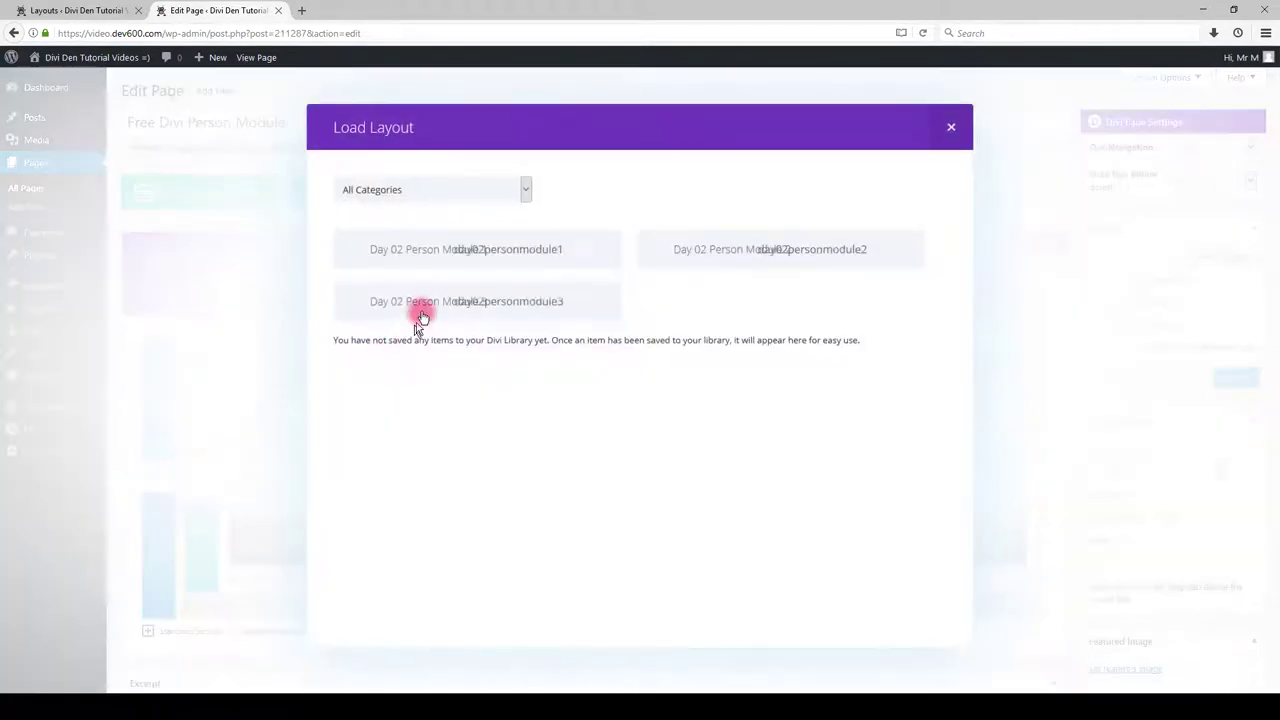
{"action": "left_click", "coordinate": [435, 310]}
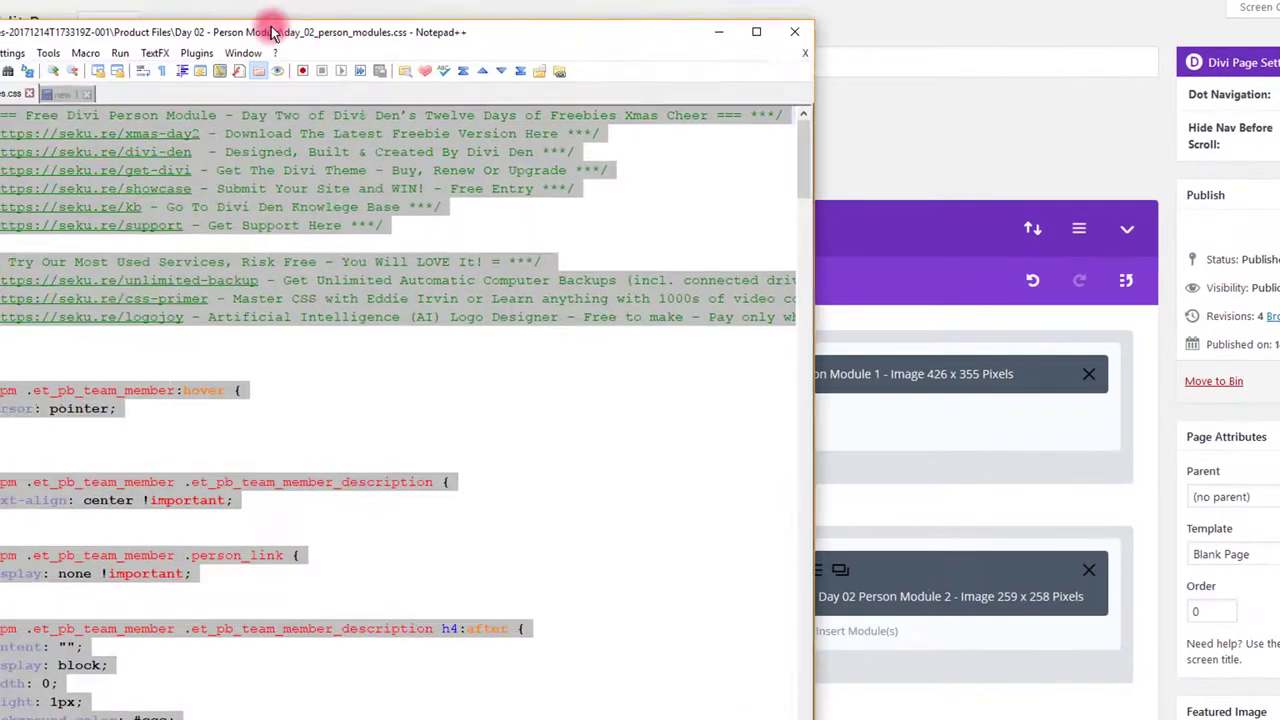
Step: Maximize the Notepad++ window showing day_02_person_modules.css
{"action": "double_click", "coordinate": [270, 32]}
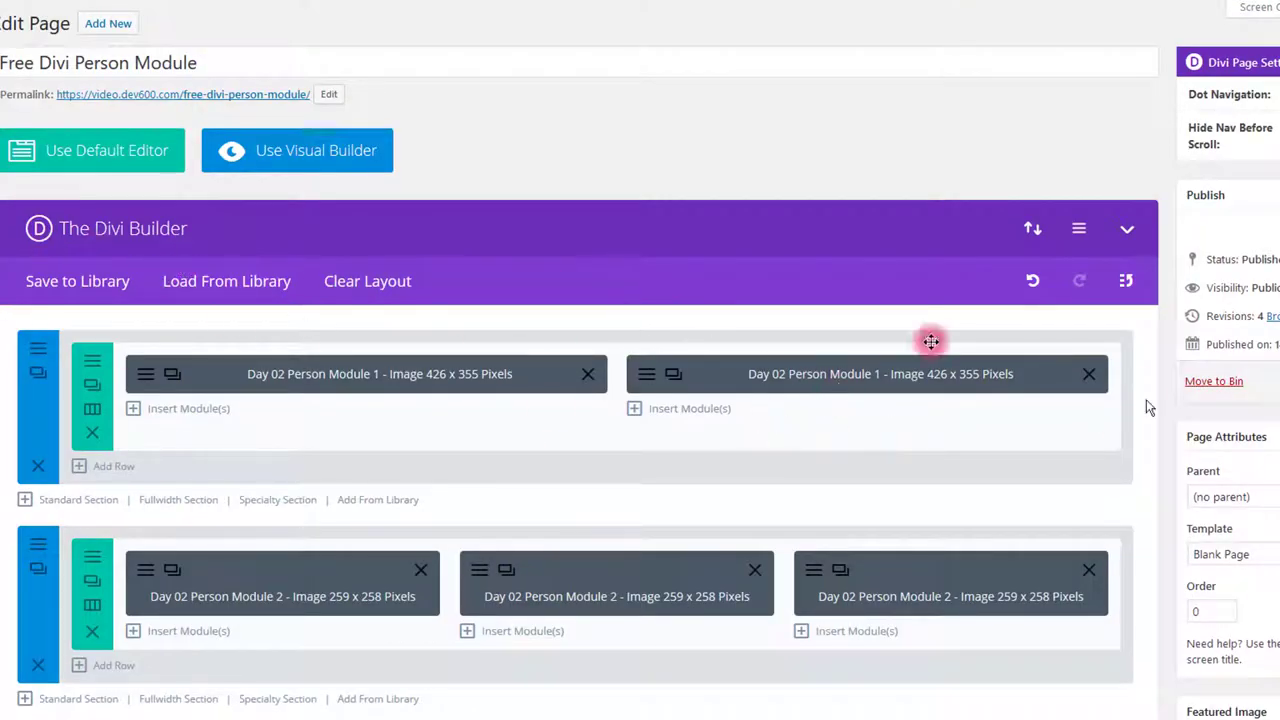
Step: Paste the stylesheet into the page's Divi Custom CSS setting, save it, and update the page
{"action": "left_click", "coordinate": [1080, 237]}
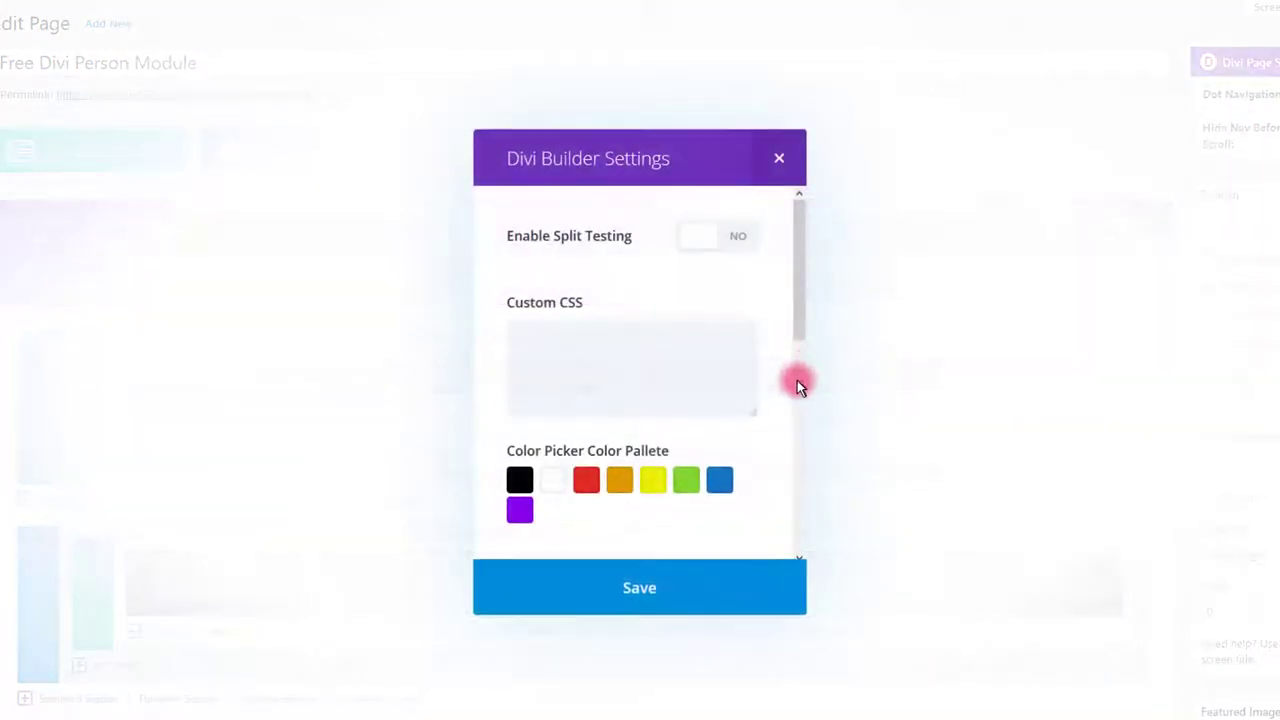
{"action": "left_click", "coordinate": [590, 381]}
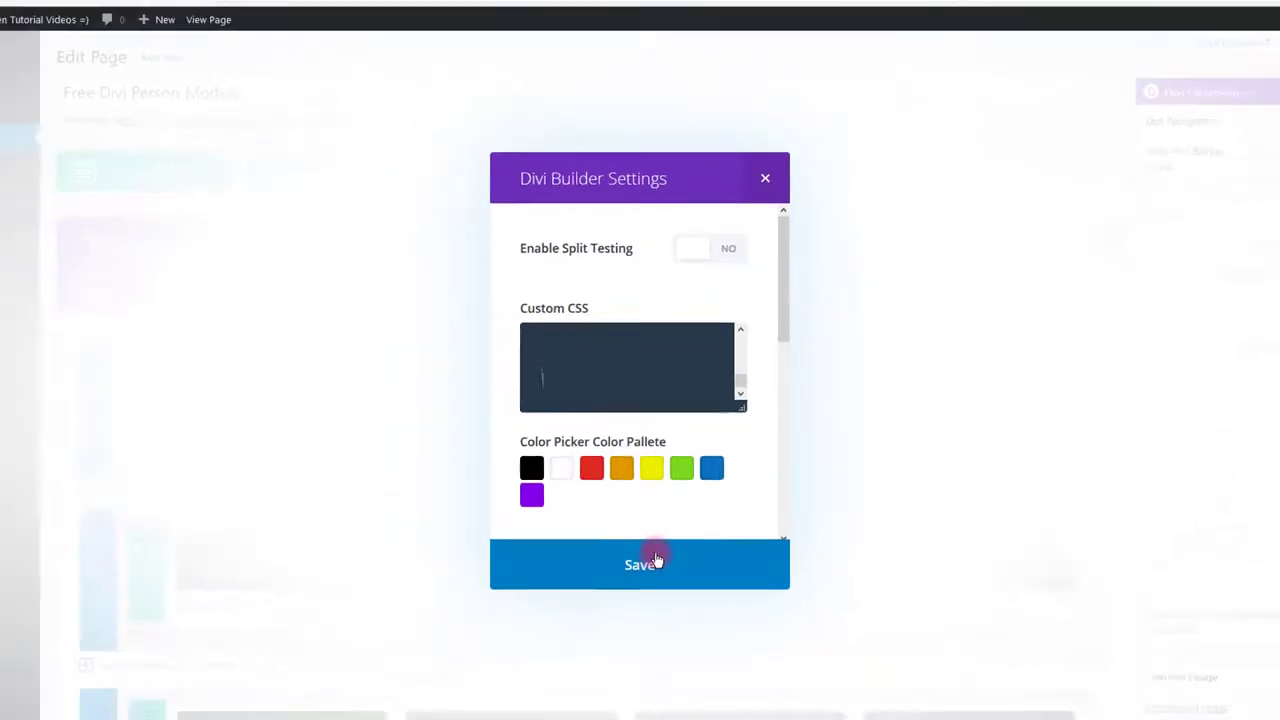
{"action": "left_click", "coordinate": [655, 580]}
{"action": "left_click", "coordinate": [1225, 377]}
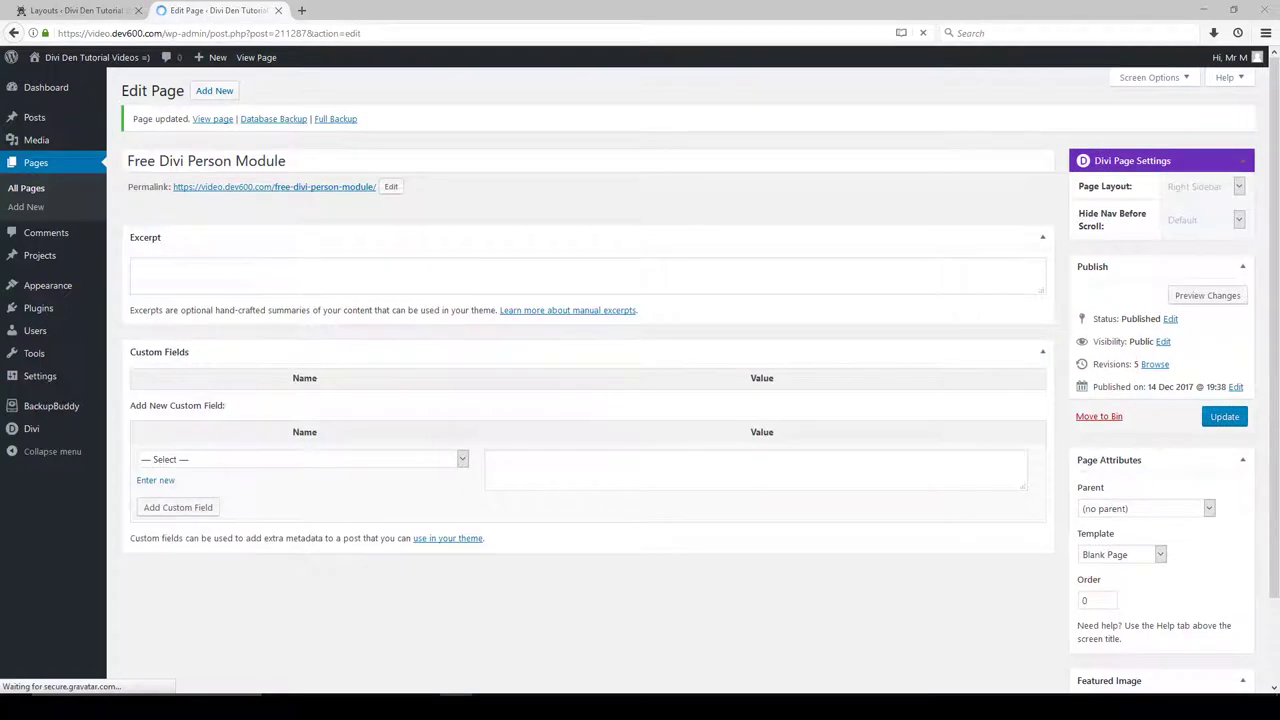
Step: Preview the live page's styled person cards in a new tab, then return to the editor
{"action": "middle_click", "coordinate": [287, 187]}
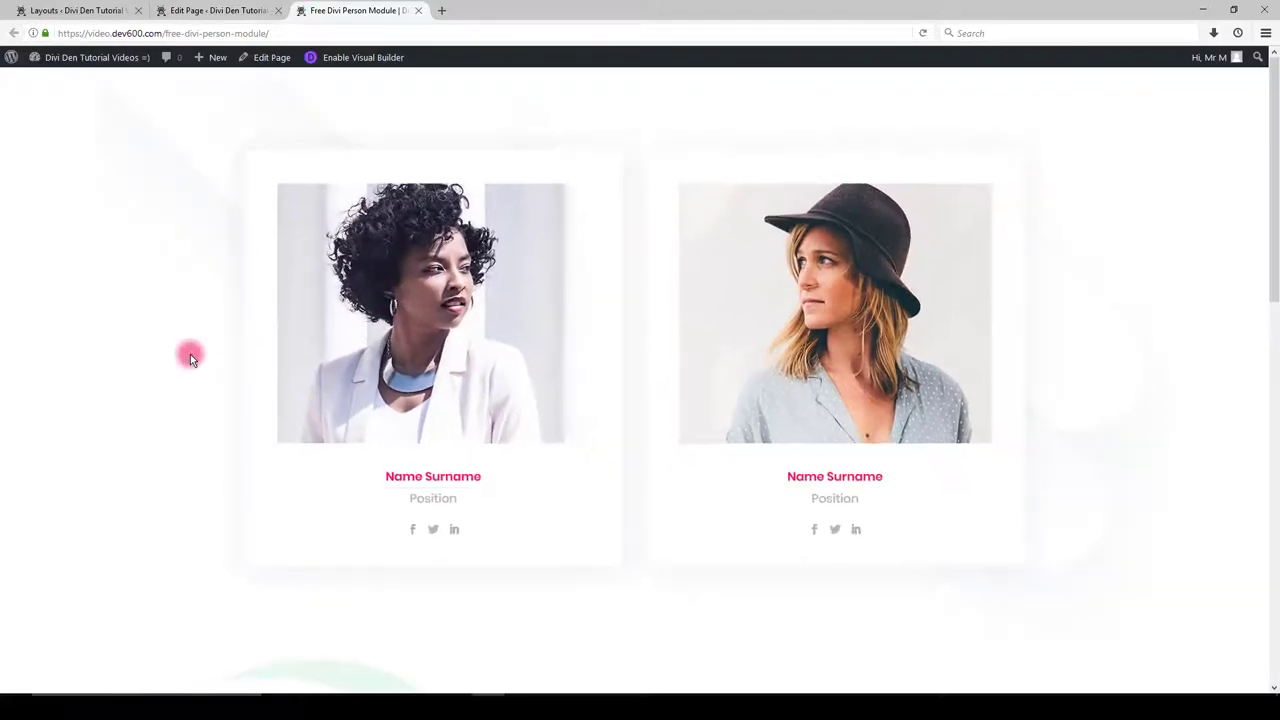
{"action": "scroll", "coordinate": [451, 363], "scroll_direction": "down", "scroll_amount": 5}
{"action": "scroll", "coordinate": [450, 383], "scroll_direction": "down", "scroll_amount": 5}
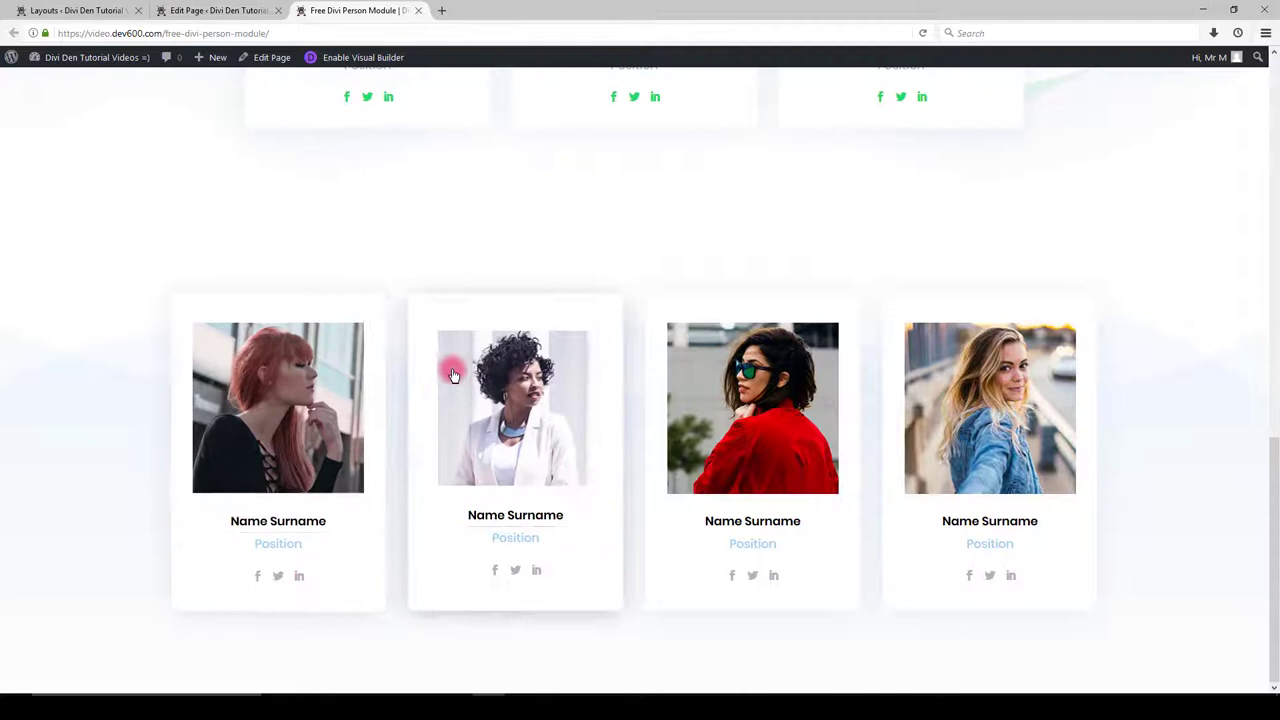
{"action": "scroll", "coordinate": [491, 323], "scroll_direction": "down", "scroll_amount": 5}
{"action": "scroll", "coordinate": [489, 379], "scroll_direction": "down", "scroll_amount": 5}
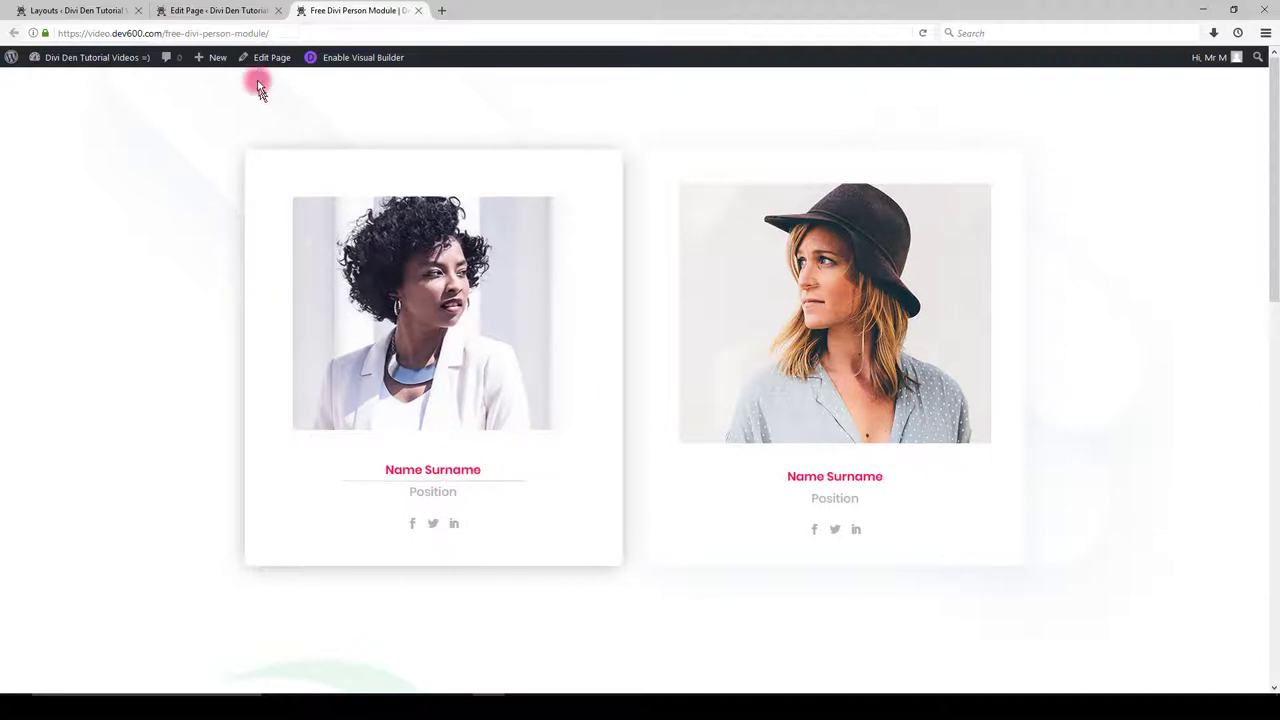
{"action": "left_click", "coordinate": [214, 12]}
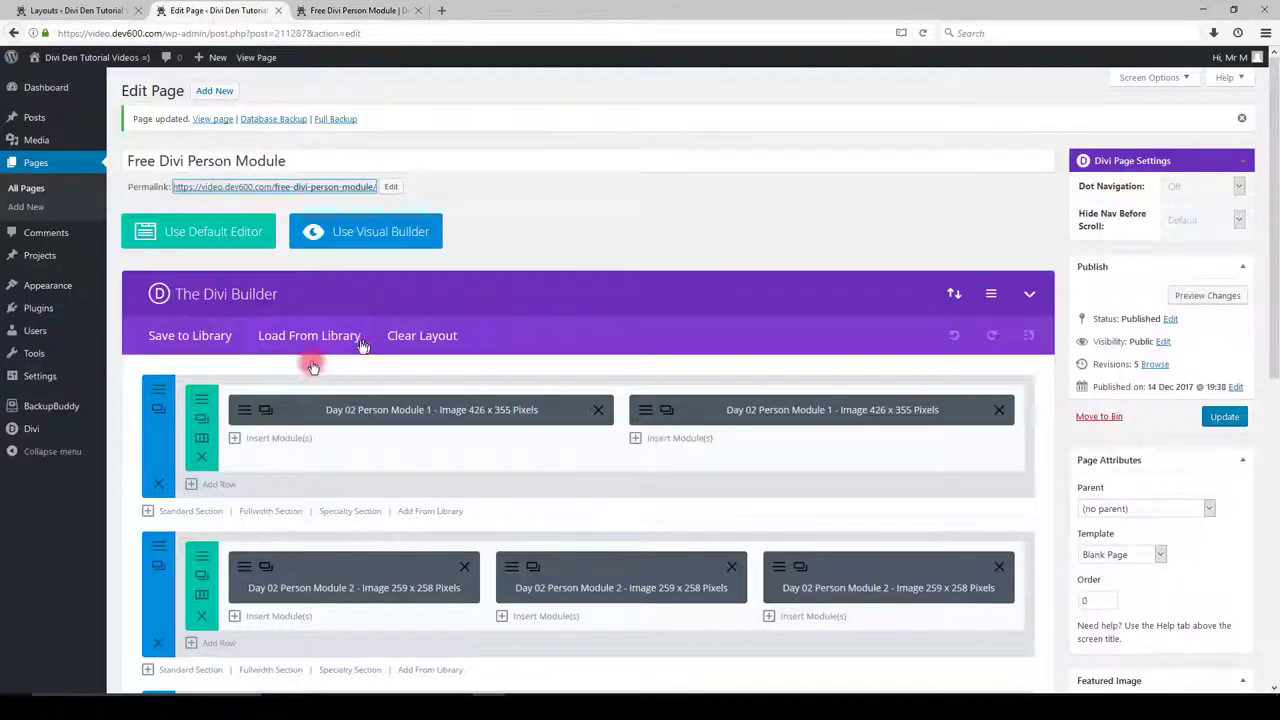
Step: Make the first person module's name text blue and slightly larger
{"action": "left_click", "coordinate": [245, 413]}
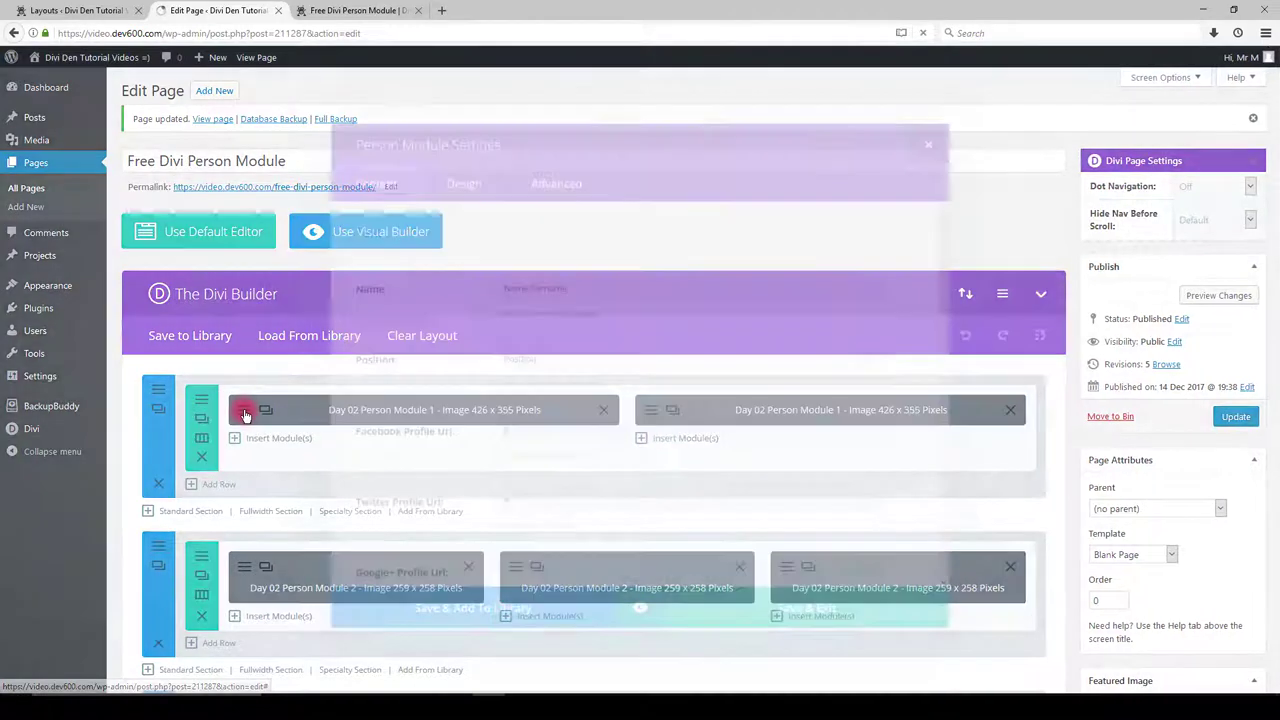
{"action": "left_click", "coordinate": [453, 175]}
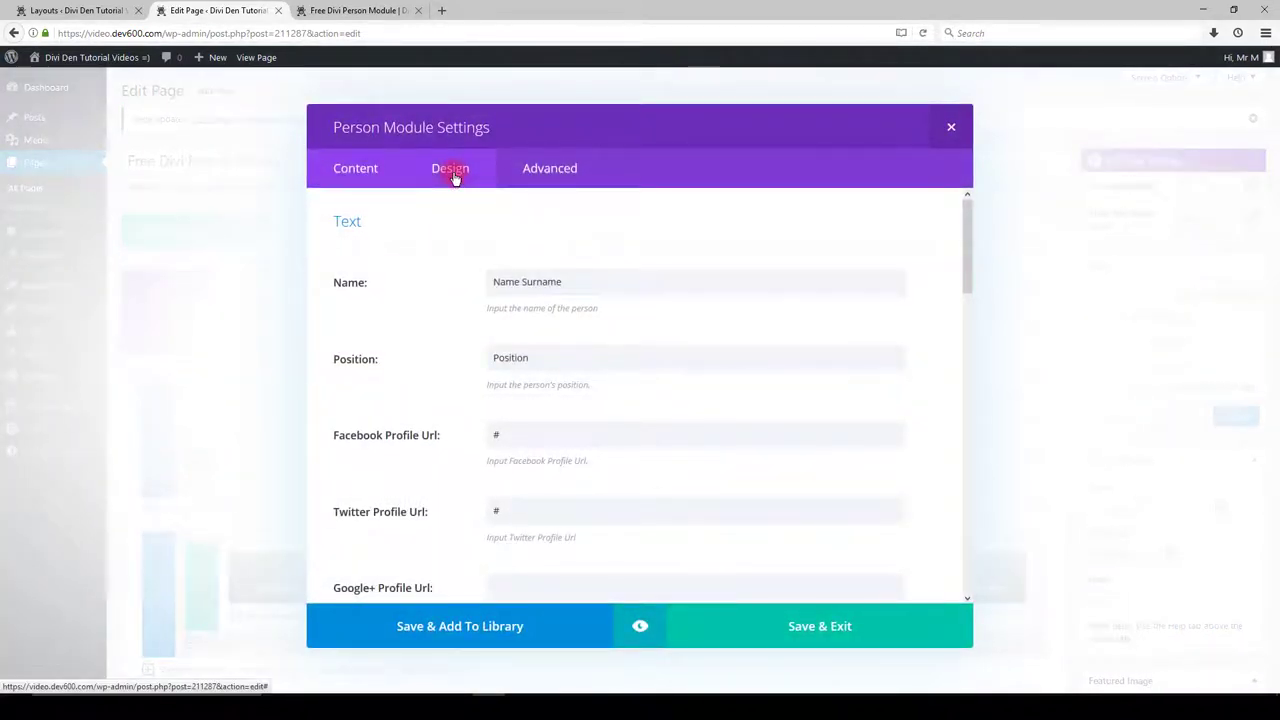
{"action": "scroll", "coordinate": [538, 408], "scroll_direction": "down", "scroll_amount": 5}
{"action": "scroll", "coordinate": [540, 408], "scroll_direction": "down", "scroll_amount": 5}
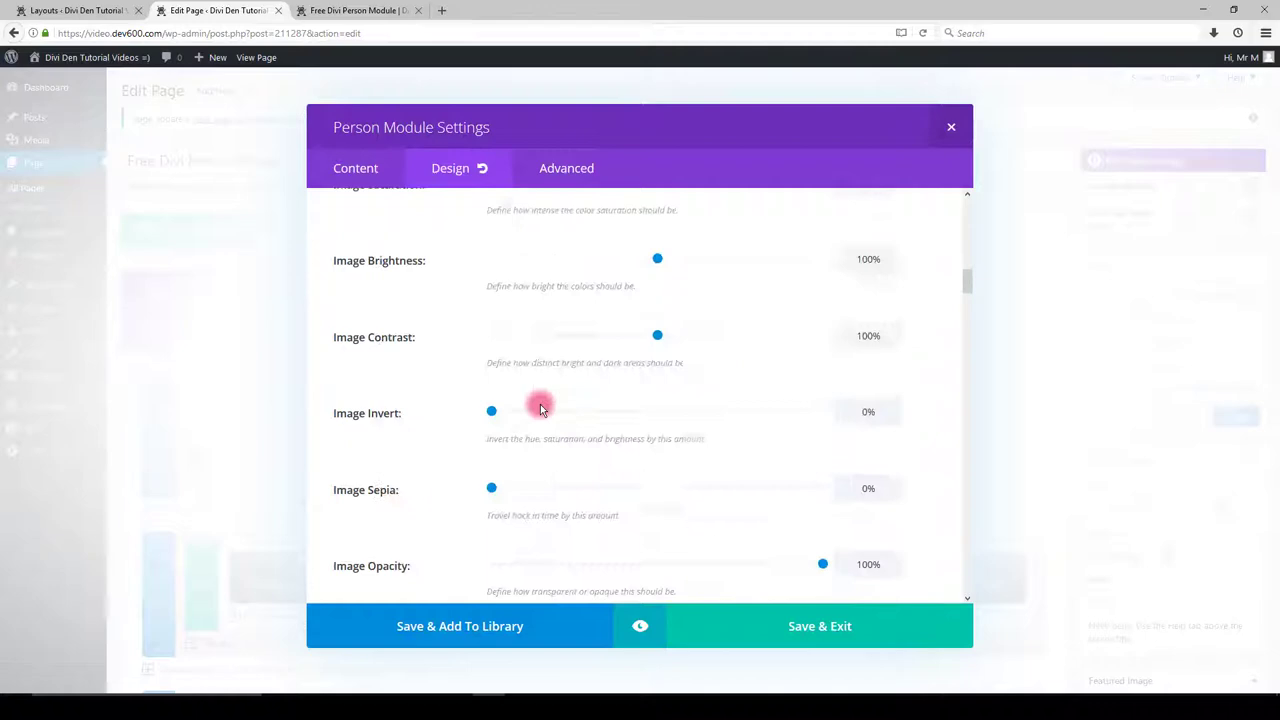
{"action": "scroll", "coordinate": [540, 408], "scroll_direction": "down", "scroll_amount": 5}
{"action": "scroll", "coordinate": [540, 408], "scroll_direction": "down", "scroll_amount": 5}
{"action": "scroll", "coordinate": [540, 408], "scroll_direction": "down", "scroll_amount": 5}
{"action": "scroll", "coordinate": [540, 408], "scroll_direction": "down", "scroll_amount": 1}
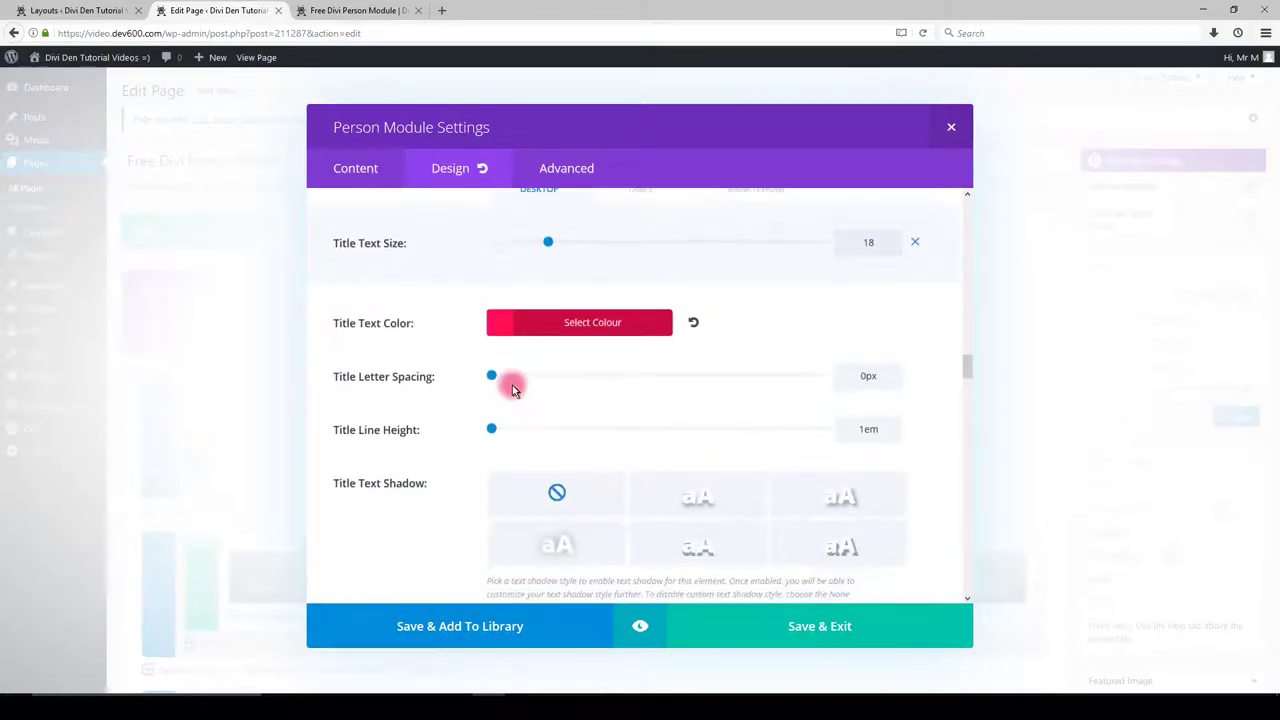
{"action": "left_click", "coordinate": [499, 334]}
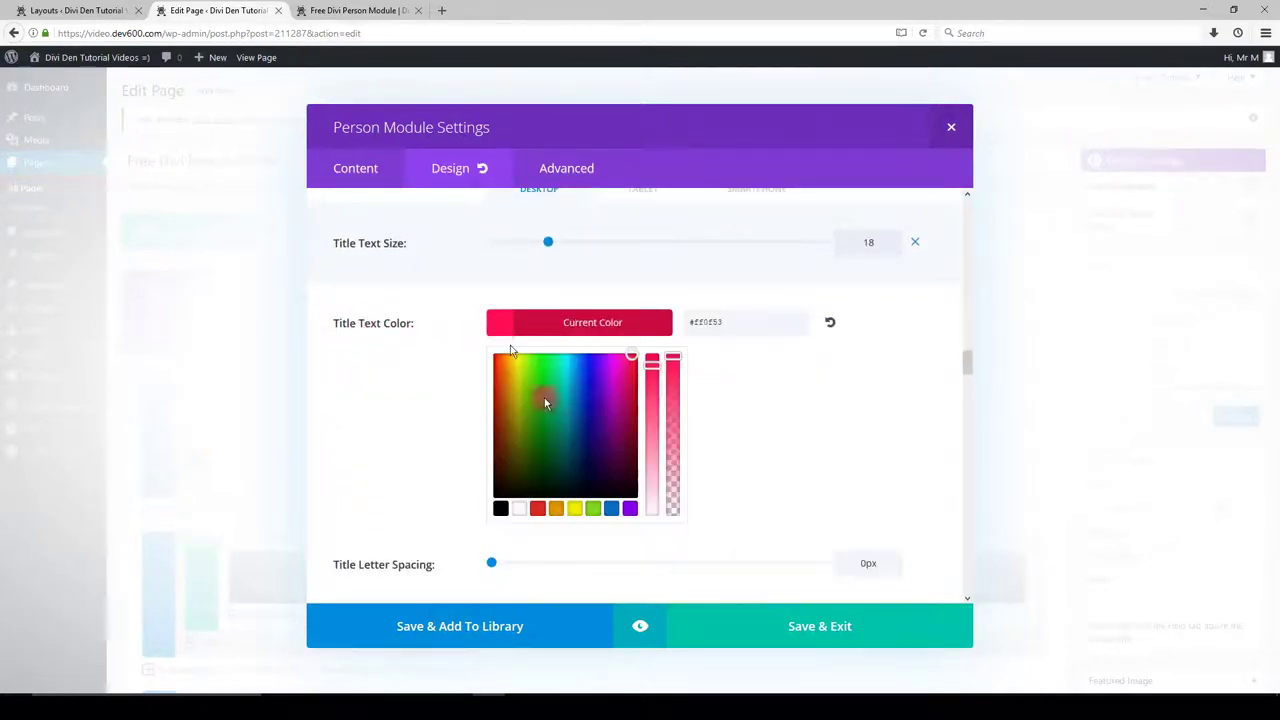
{"action": "left_click", "coordinate": [611, 508]}
{"action": "left_click_drag", "start_coordinate": [548, 246], "coordinate": [554, 247]}
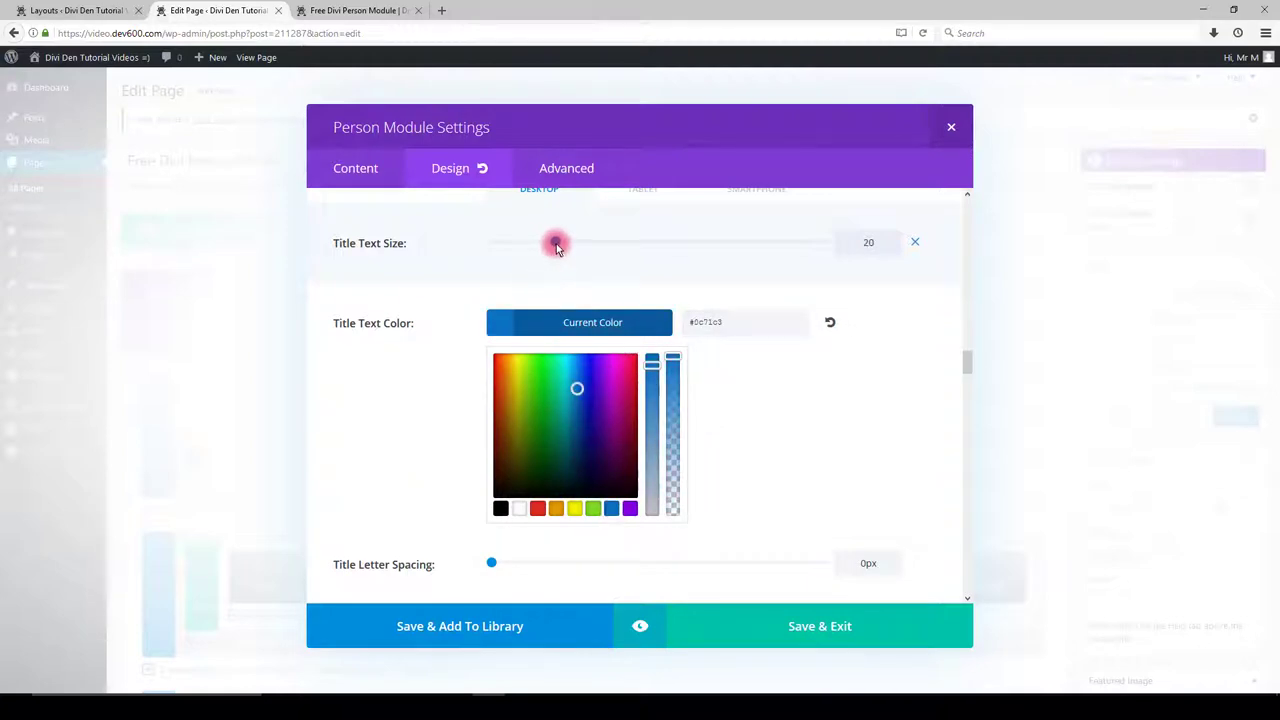
{"action": "left_click", "coordinate": [823, 620]}
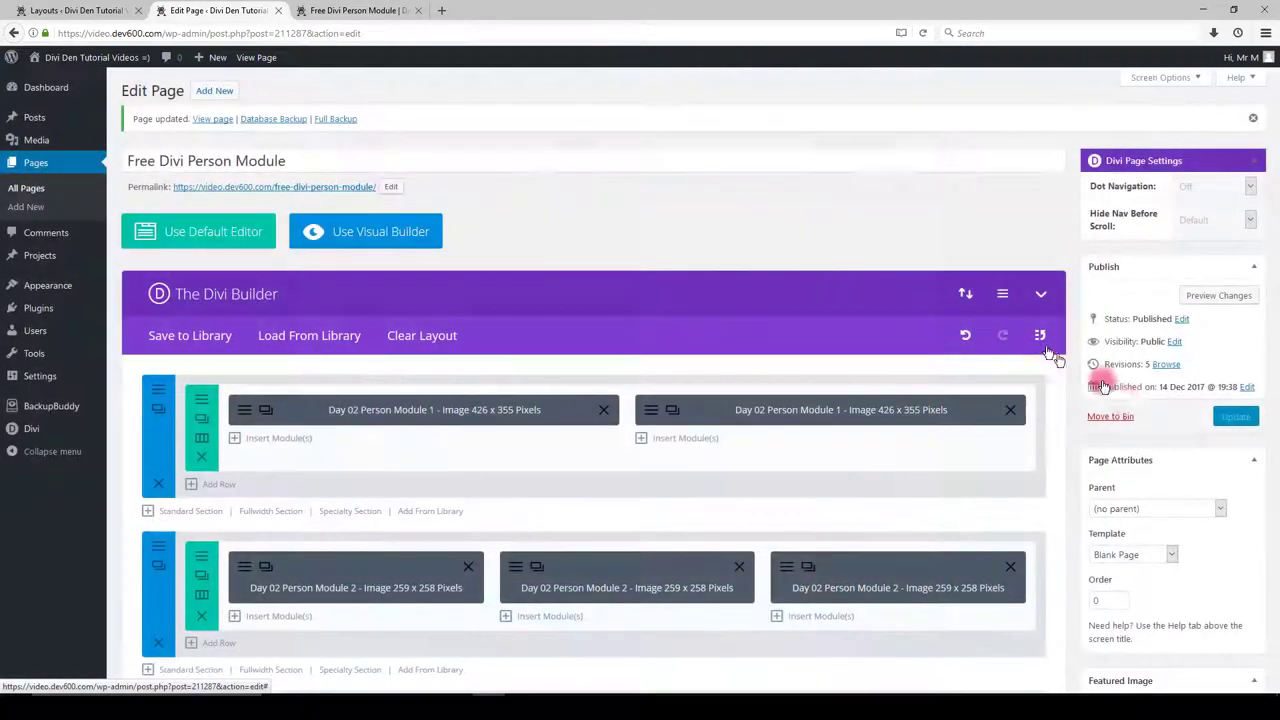
Step: Update the page and reload the live page to check the blue name
{"action": "left_click", "coordinate": [1224, 416]}
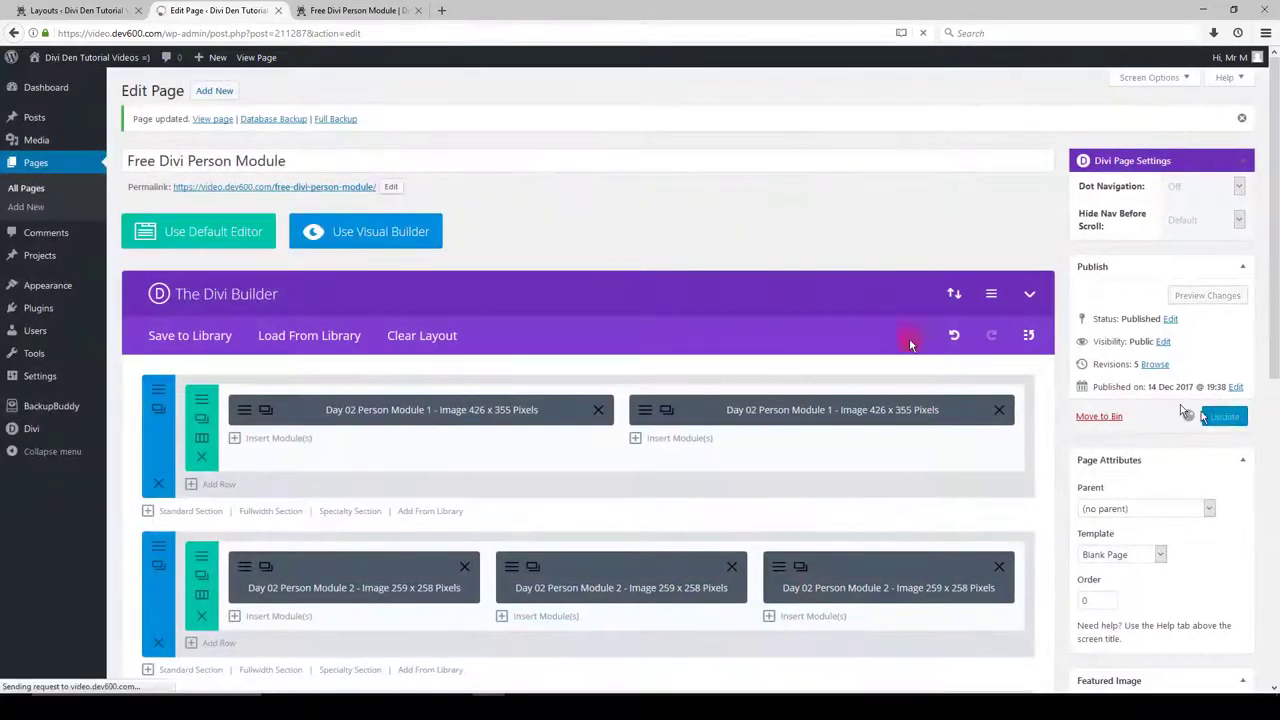
{"action": "left_click", "coordinate": [363, 12]}
{"action": "key", "text": "F5"}
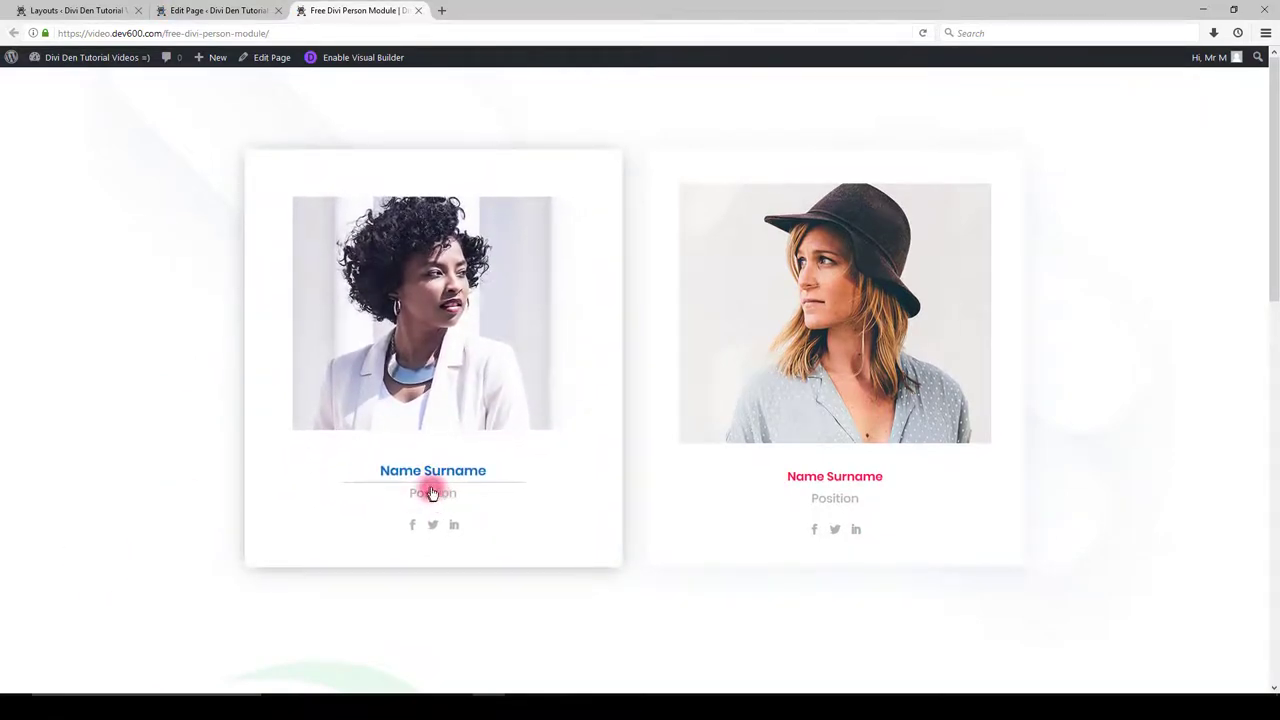
Step: Go to the first person module's Design settings and reach the body text options
{"action": "left_click", "coordinate": [240, 10]}
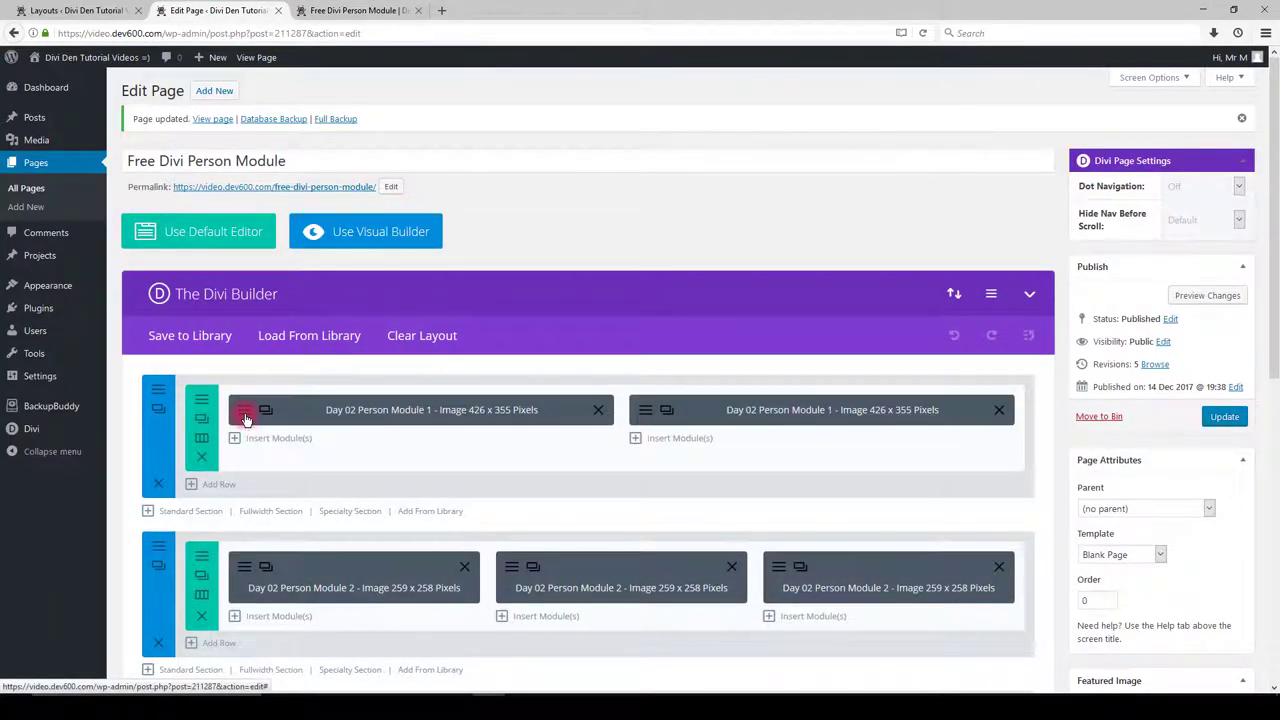
{"action": "left_click", "coordinate": [246, 418]}
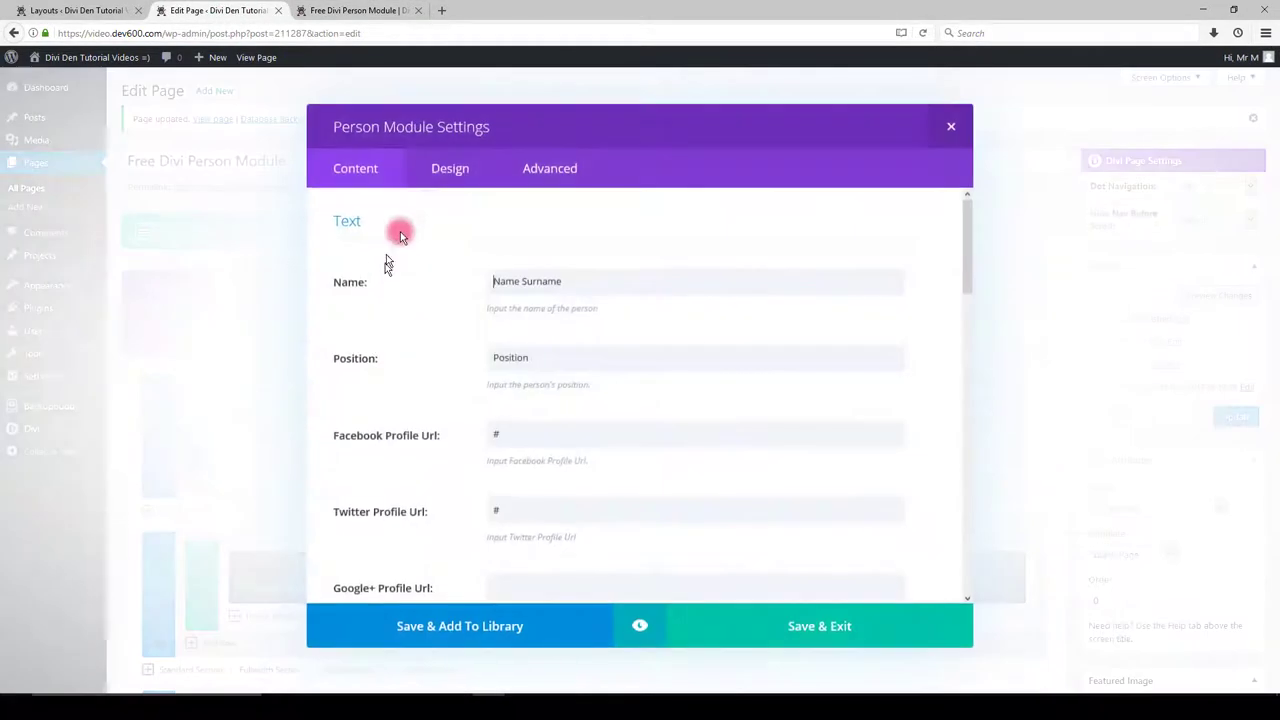
{"action": "left_click", "coordinate": [440, 180]}
{"action": "scroll", "coordinate": [484, 372], "scroll_direction": "down", "scroll_amount": 3}
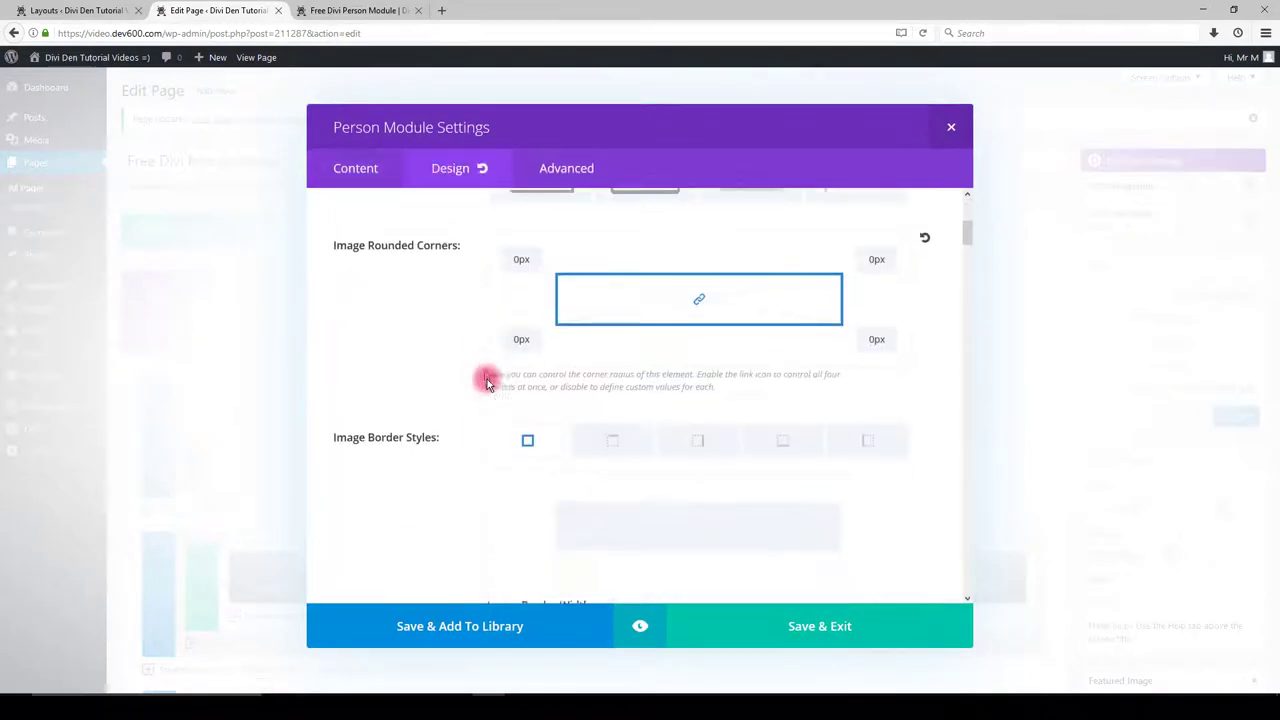
{"action": "scroll", "coordinate": [500, 388], "scroll_direction": "down", "scroll_amount": 3}
{"action": "scroll", "coordinate": [508, 392], "scroll_direction": "down", "scroll_amount": 3}
{"action": "scroll", "coordinate": [508, 392], "scroll_direction": "down", "scroll_amount": 2}
{"action": "scroll", "coordinate": [508, 392], "scroll_direction": "down", "scroll_amount": 3}
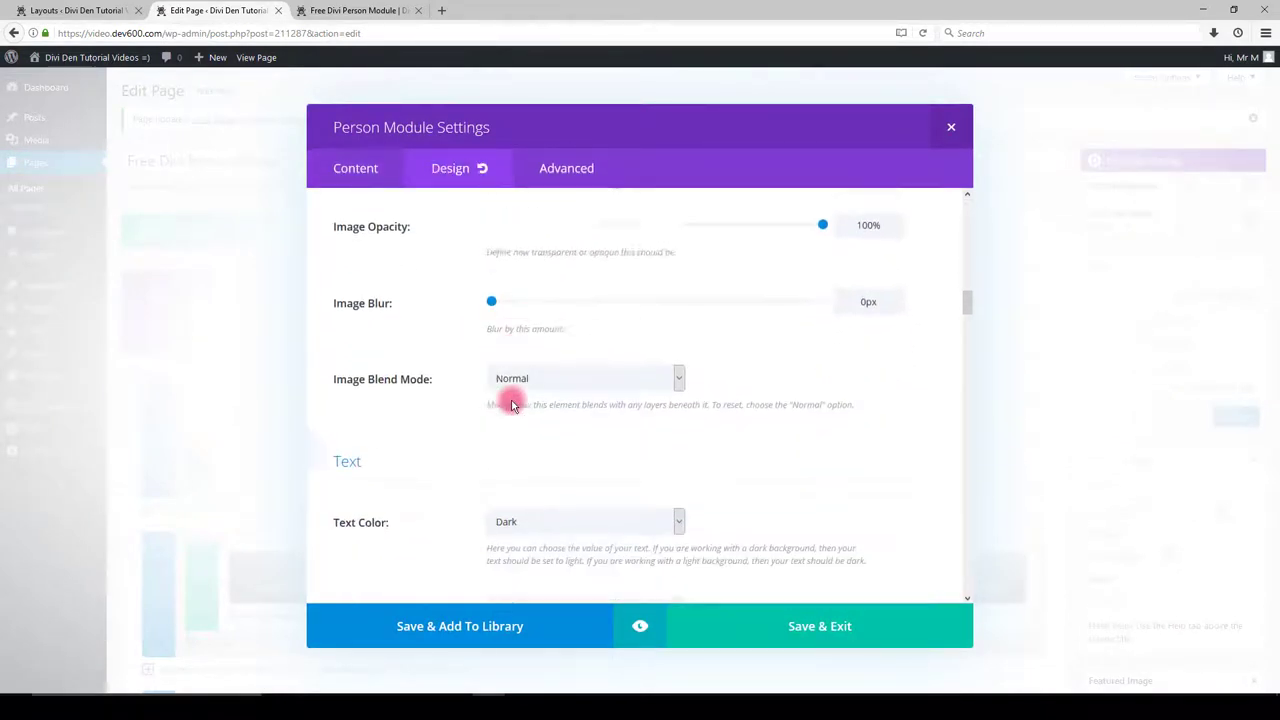
{"action": "scroll", "coordinate": [510, 400], "scroll_direction": "down", "scroll_amount": 2}
{"action": "scroll", "coordinate": [510, 402], "scroll_direction": "down", "scroll_amount": 3}
{"action": "scroll", "coordinate": [511, 403], "scroll_direction": "down", "scroll_amount": 2}
{"action": "scroll", "coordinate": [511, 403], "scroll_direction": "down", "scroll_amount": 3}
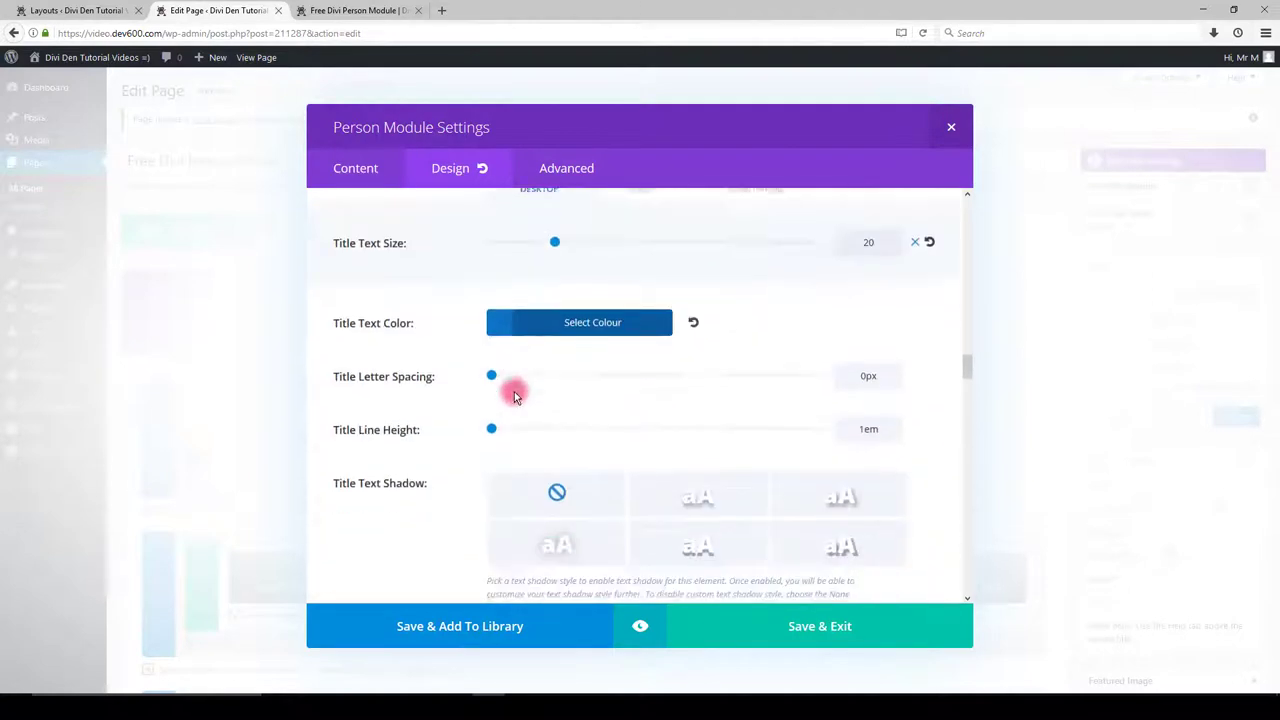
{"action": "scroll", "coordinate": [514, 392], "scroll_direction": "down", "scroll_amount": 3}
{"action": "scroll", "coordinate": [514, 395], "scroll_direction": "down", "scroll_amount": 3}
{"action": "scroll", "coordinate": [495, 410], "scroll_direction": "down", "scroll_amount": 1}
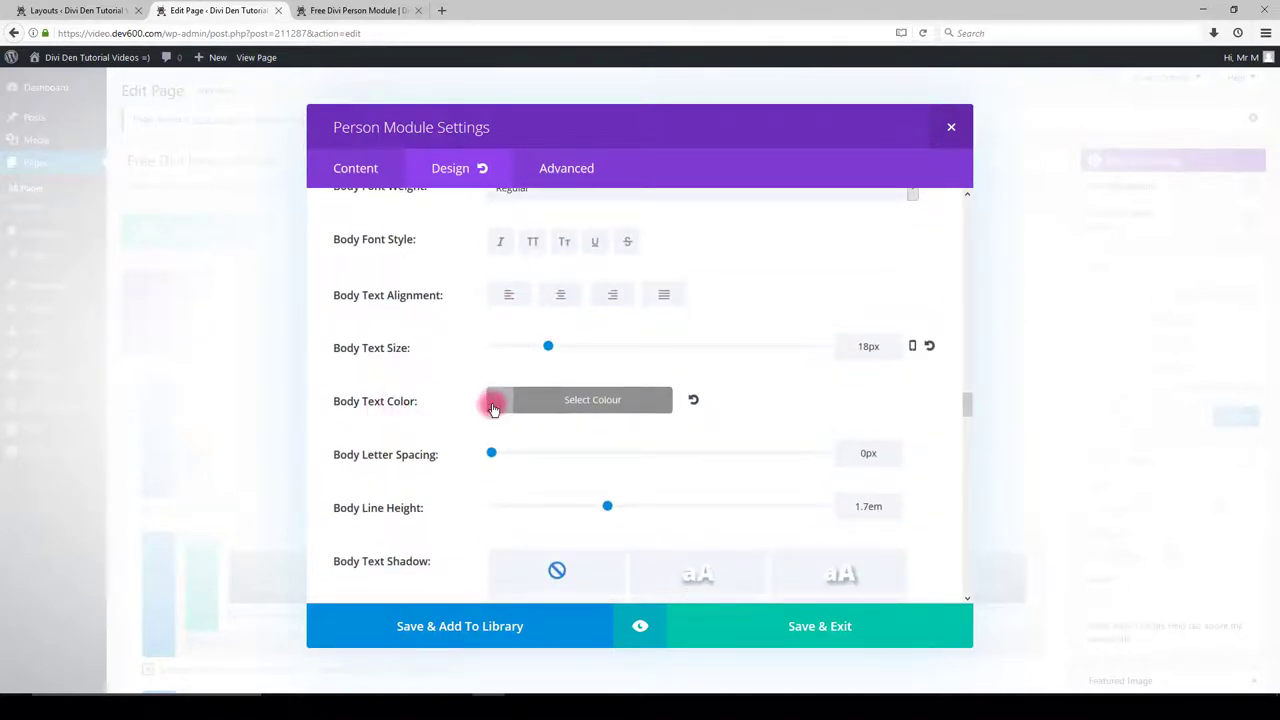
Step: Set the body text colour to purple, save the module, and update the page
{"action": "left_click", "coordinate": [493, 408]}
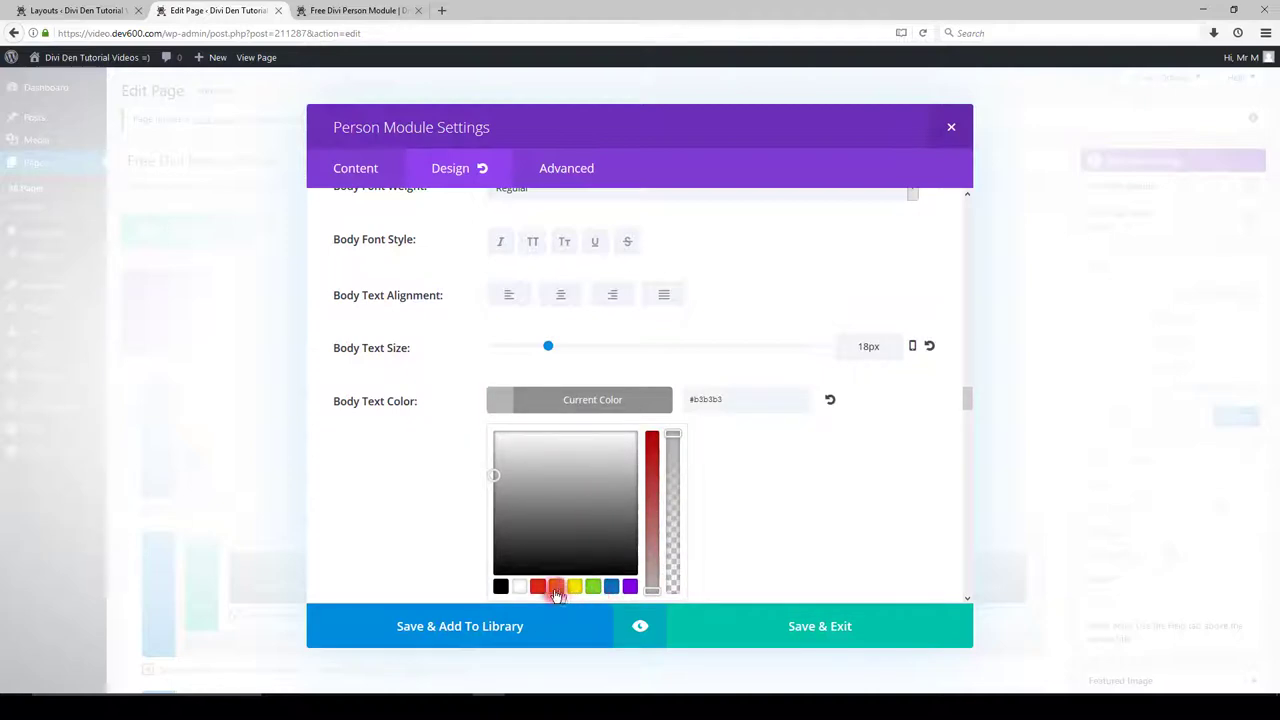
{"action": "left_click", "coordinate": [630, 592]}
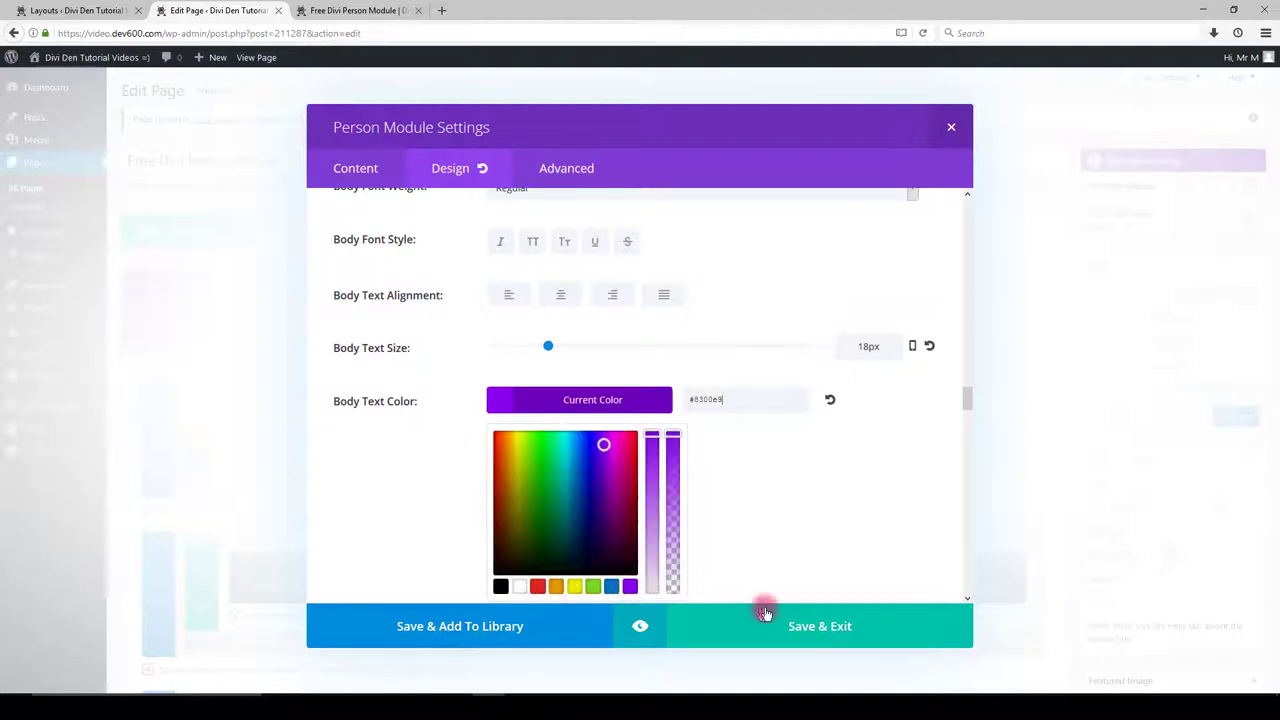
{"action": "left_click", "coordinate": [800, 623]}
{"action": "left_click", "coordinate": [1224, 416]}
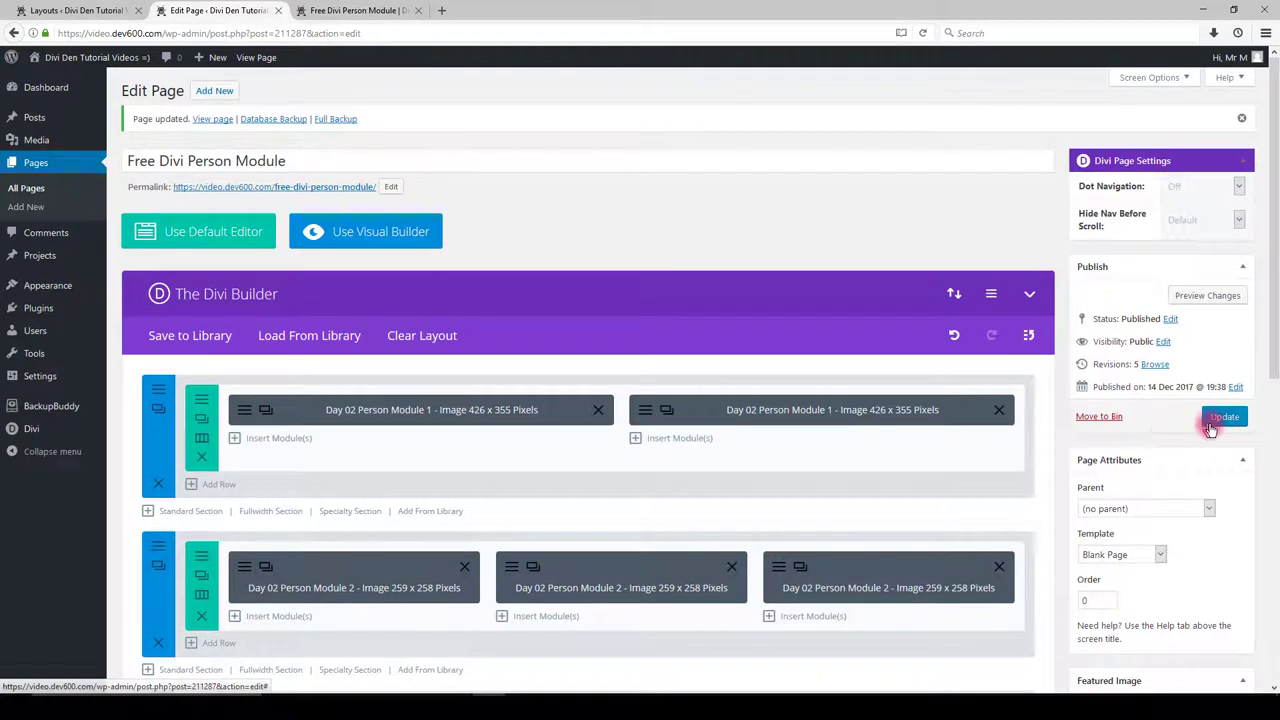
Step: Reload the live page to see the purple Position text, then return to the editor
{"action": "left_click", "coordinate": [333, 12]}
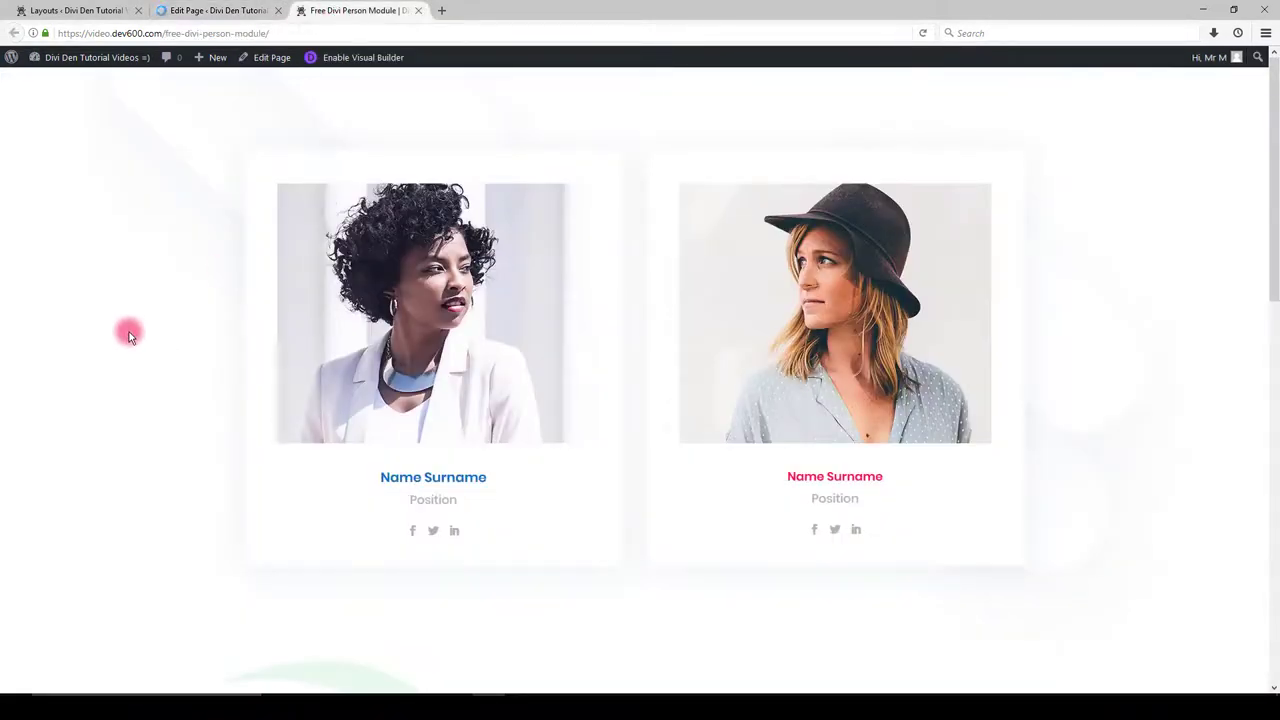
{"action": "key", "text": "F5"}
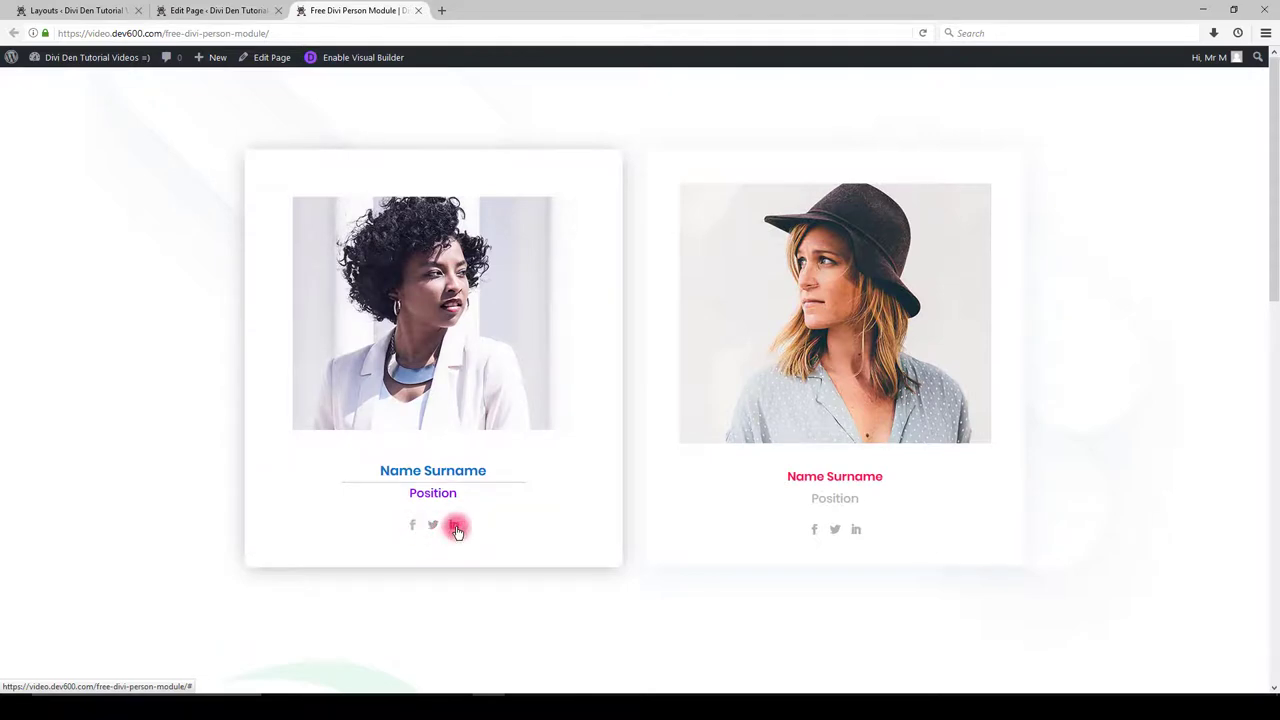
{"action": "left_click", "coordinate": [232, 10]}
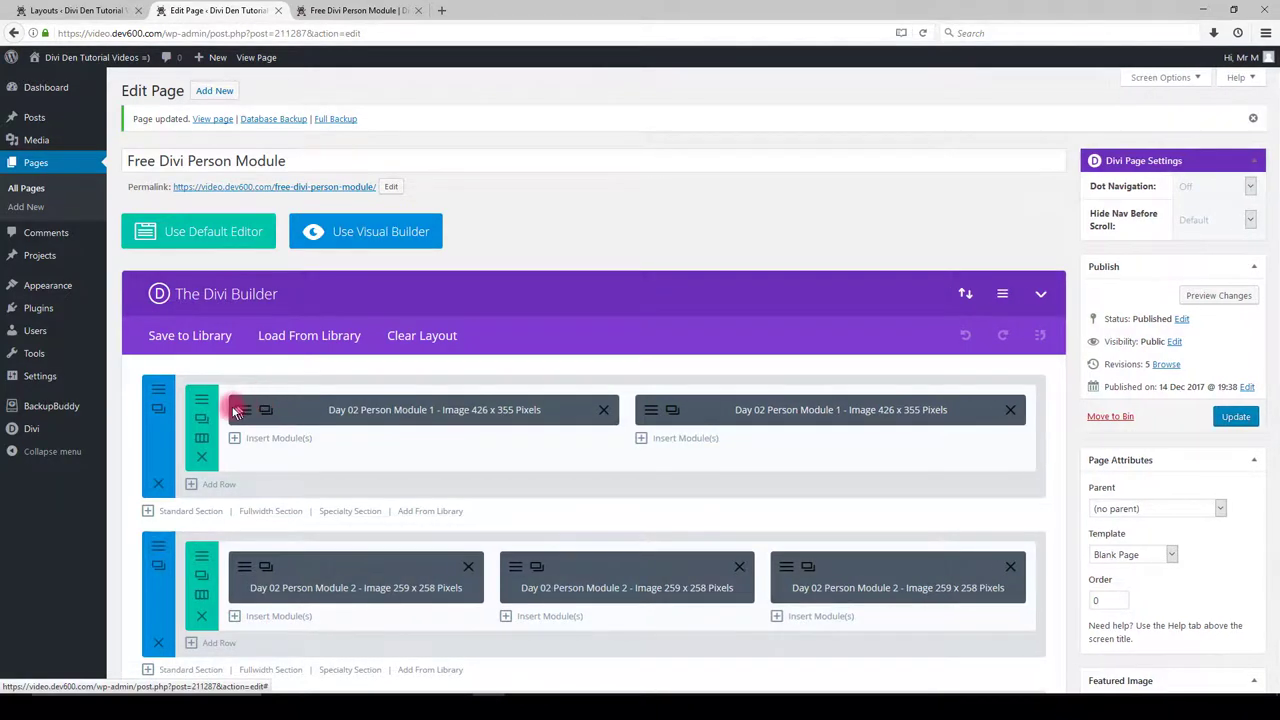
Step: Make the first person module's social icons blue in its design settings
{"action": "left_click", "coordinate": [263, 405]}
{"action": "left_click", "coordinate": [443, 170]}
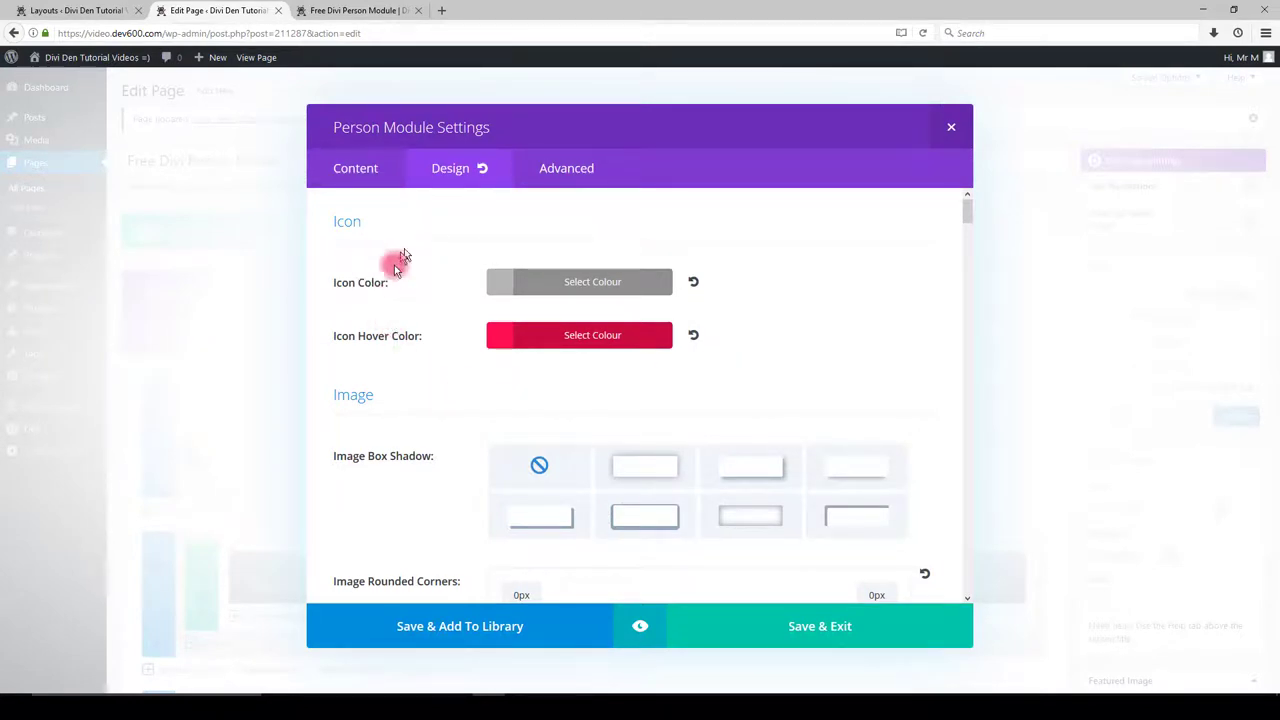
{"action": "left_click", "coordinate": [491, 286]}
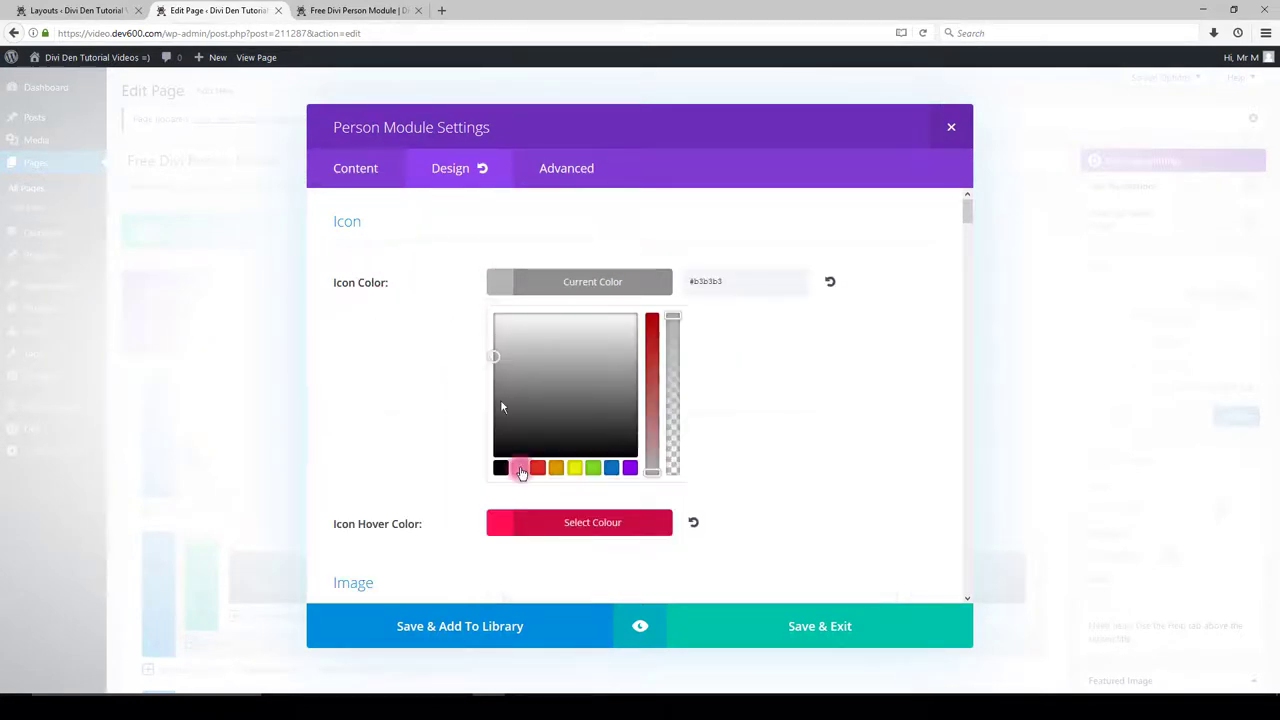
{"action": "left_click", "coordinate": [612, 468]}
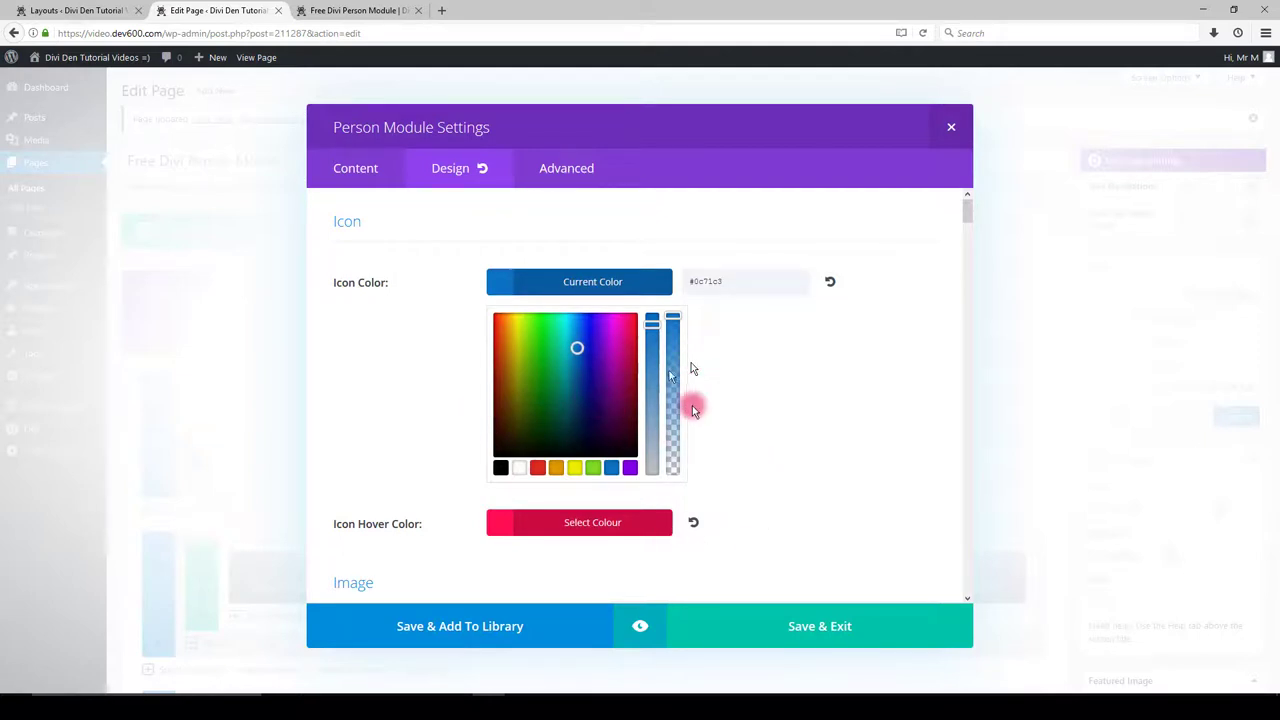
Step: Set the icon hover colour to yellow, then save the module and update the page
{"action": "left_click", "coordinate": [502, 529]}
{"action": "left_click", "coordinate": [577, 521]}
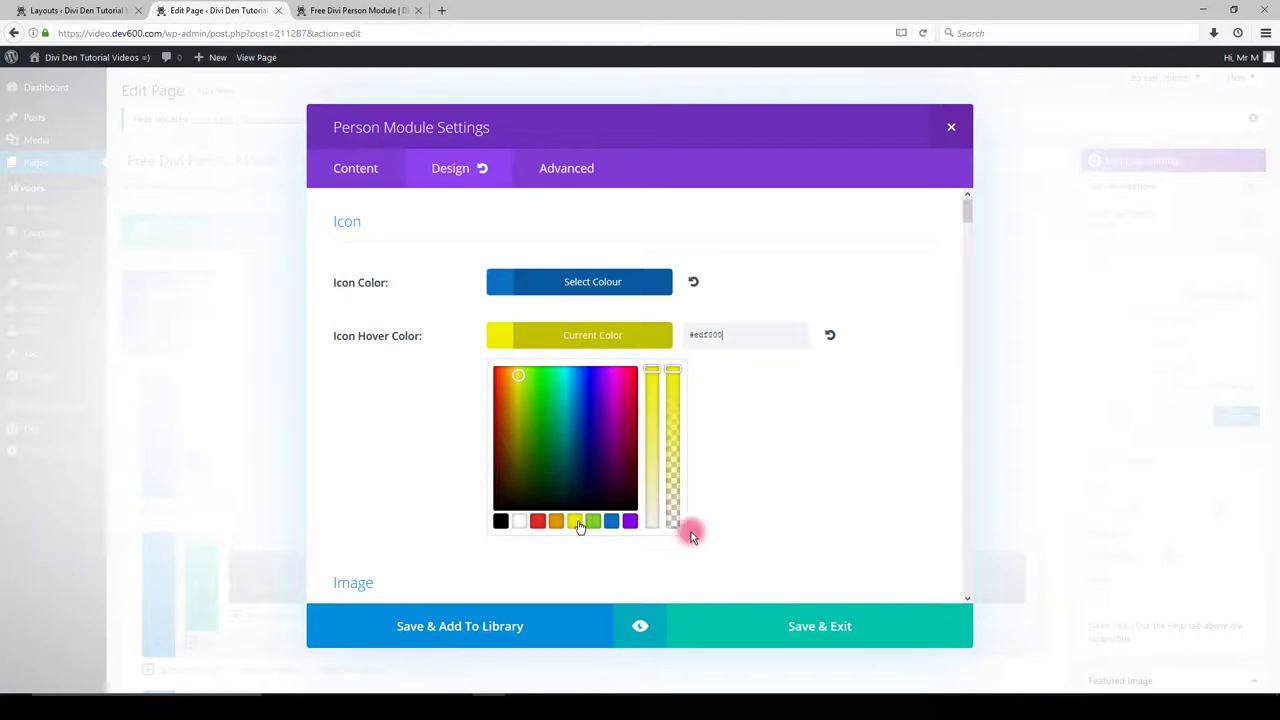
{"action": "left_click", "coordinate": [834, 531]}
{"action": "left_click", "coordinate": [808, 628]}
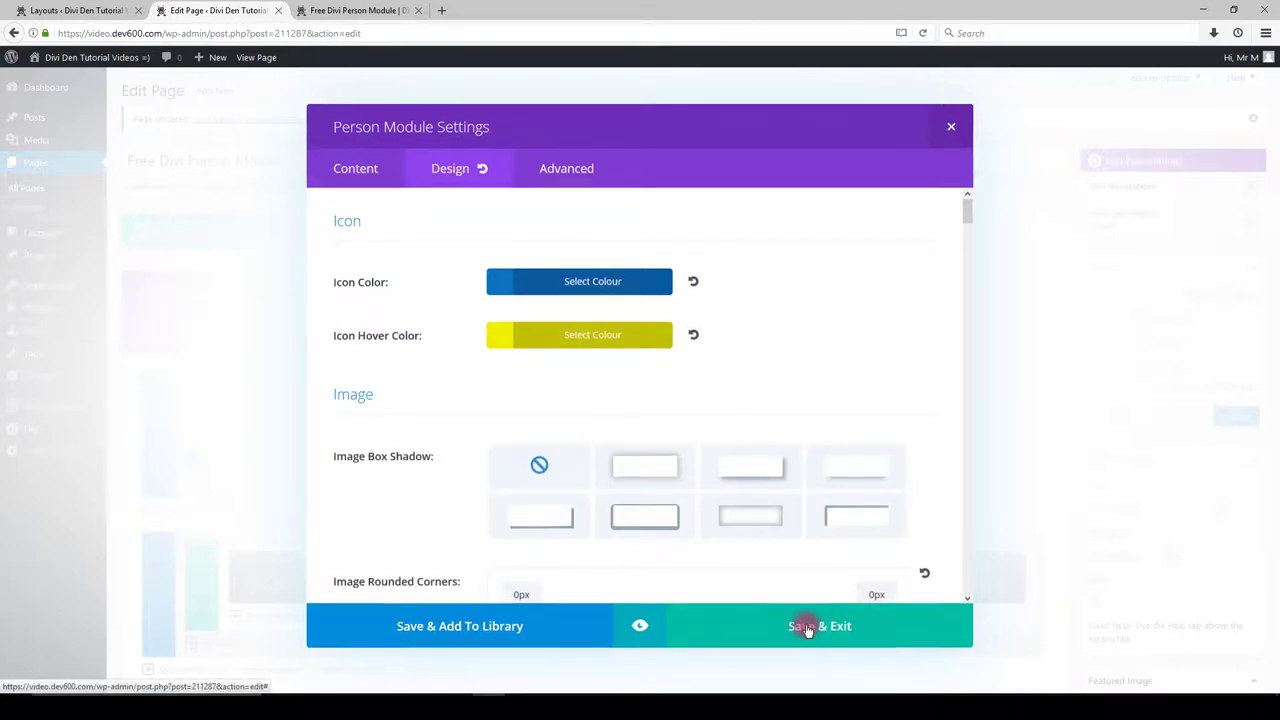
{"action": "left_click", "coordinate": [1222, 416]}
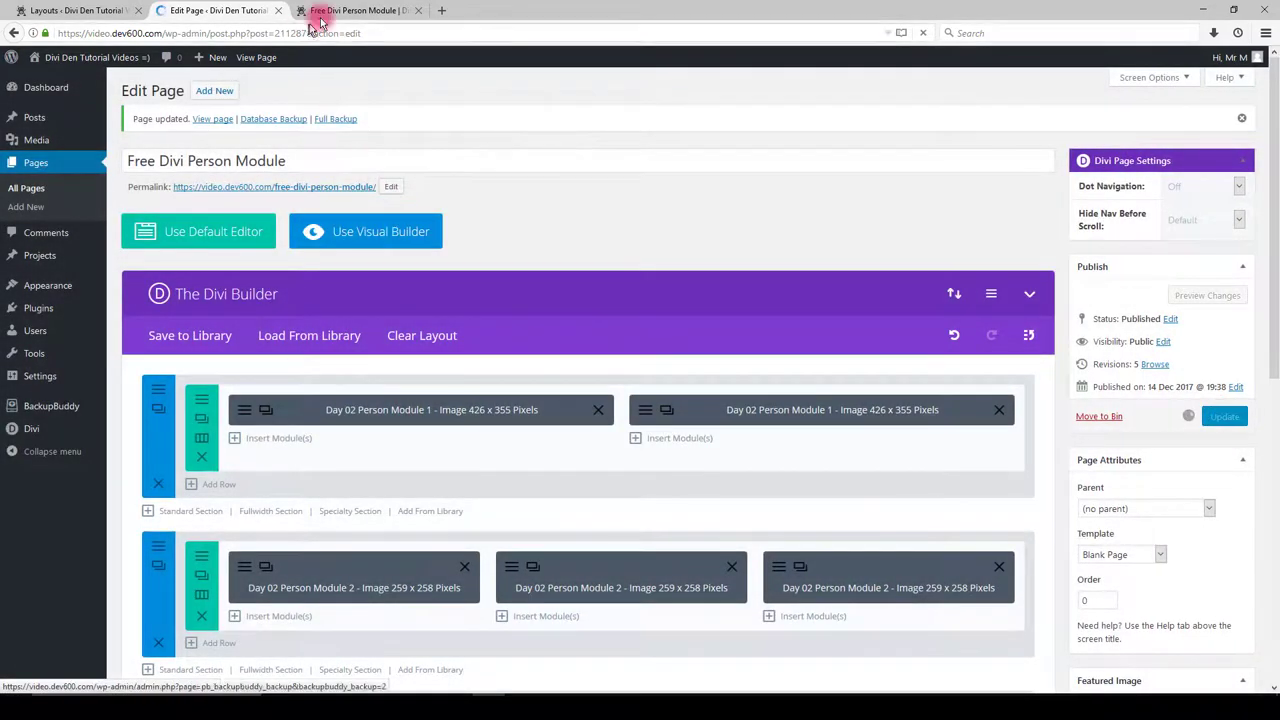
Step: Reload the live page and scroll through it to review the first card's blue social icons
{"action": "left_click", "coordinate": [352, 12]}
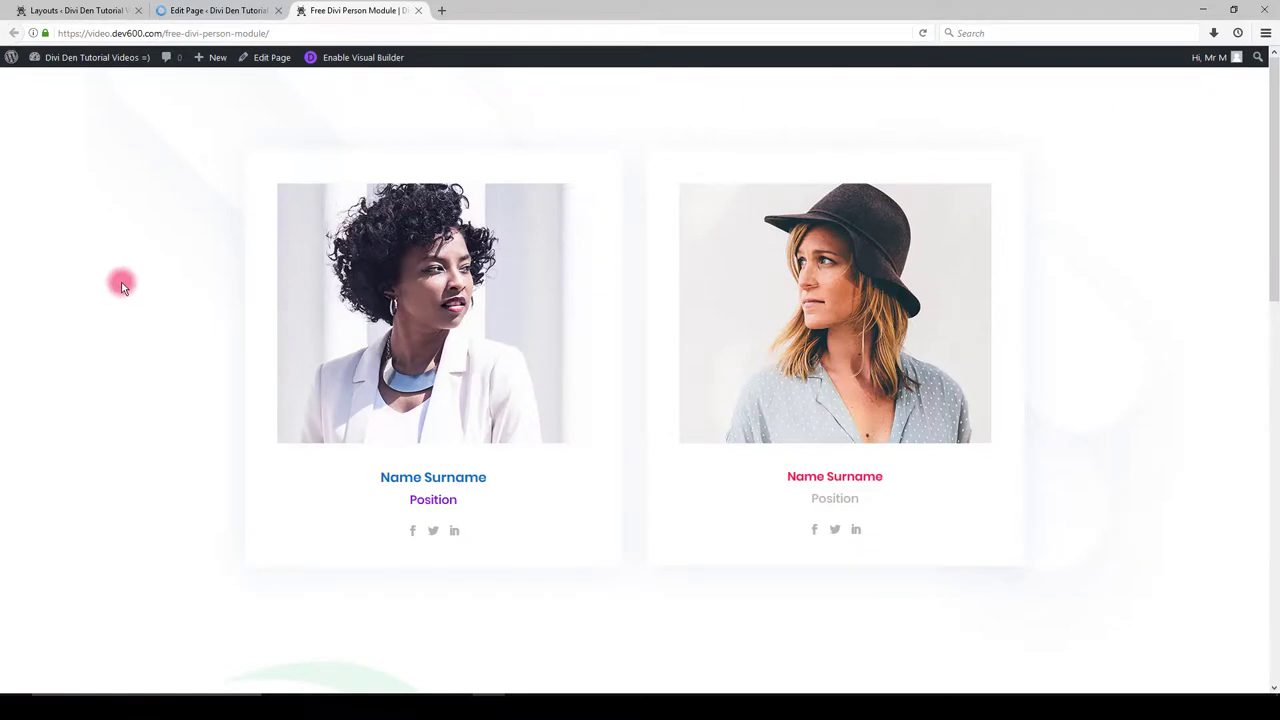
{"action": "key", "text": "F5"}
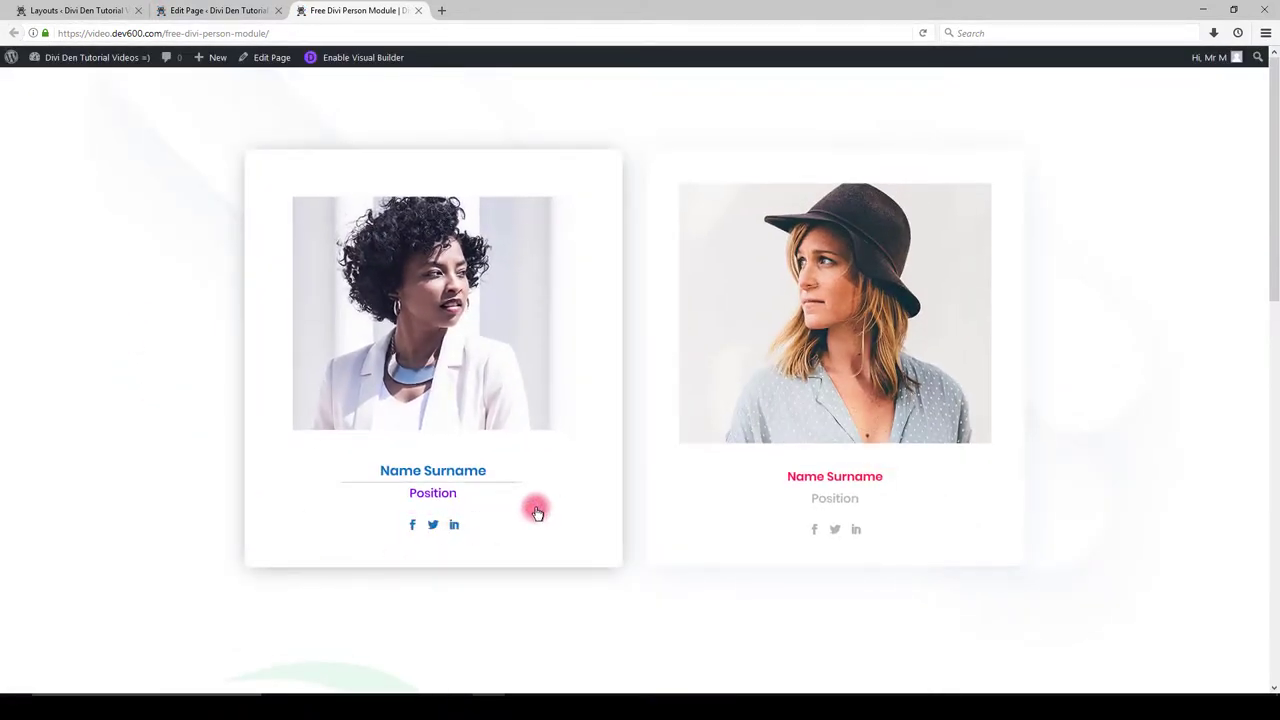
{"action": "scroll", "coordinate": [540, 530], "scroll_direction": "down", "scroll_amount": 2}
{"action": "scroll", "coordinate": [545, 490], "scroll_direction": "down", "scroll_amount": 3}
{"action": "scroll", "coordinate": [540, 460], "scroll_direction": "down", "scroll_amount": 3}
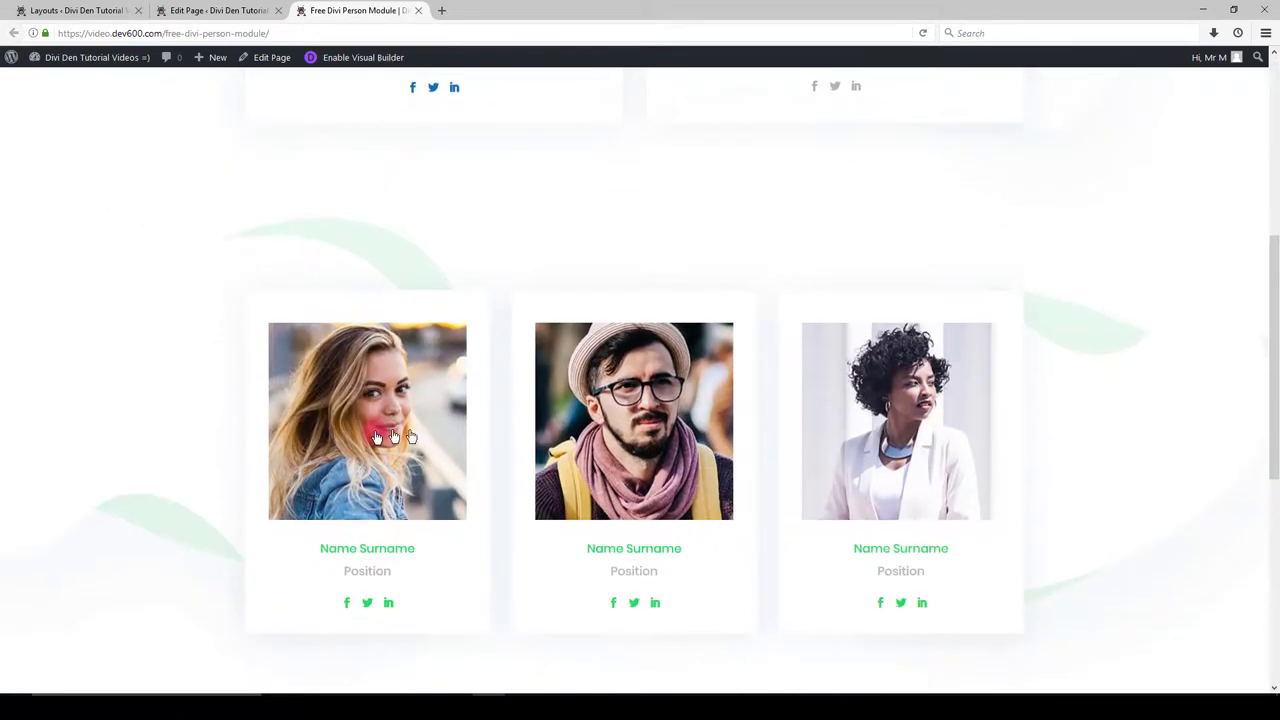
{"action": "scroll", "coordinate": [400, 430], "scroll_direction": "down", "scroll_amount": 3}
{"action": "scroll", "coordinate": [275, 418], "scroll_direction": "down", "scroll_amount": 3}
{"action": "scroll", "coordinate": [215, 390], "scroll_direction": "down", "scroll_amount": 3}
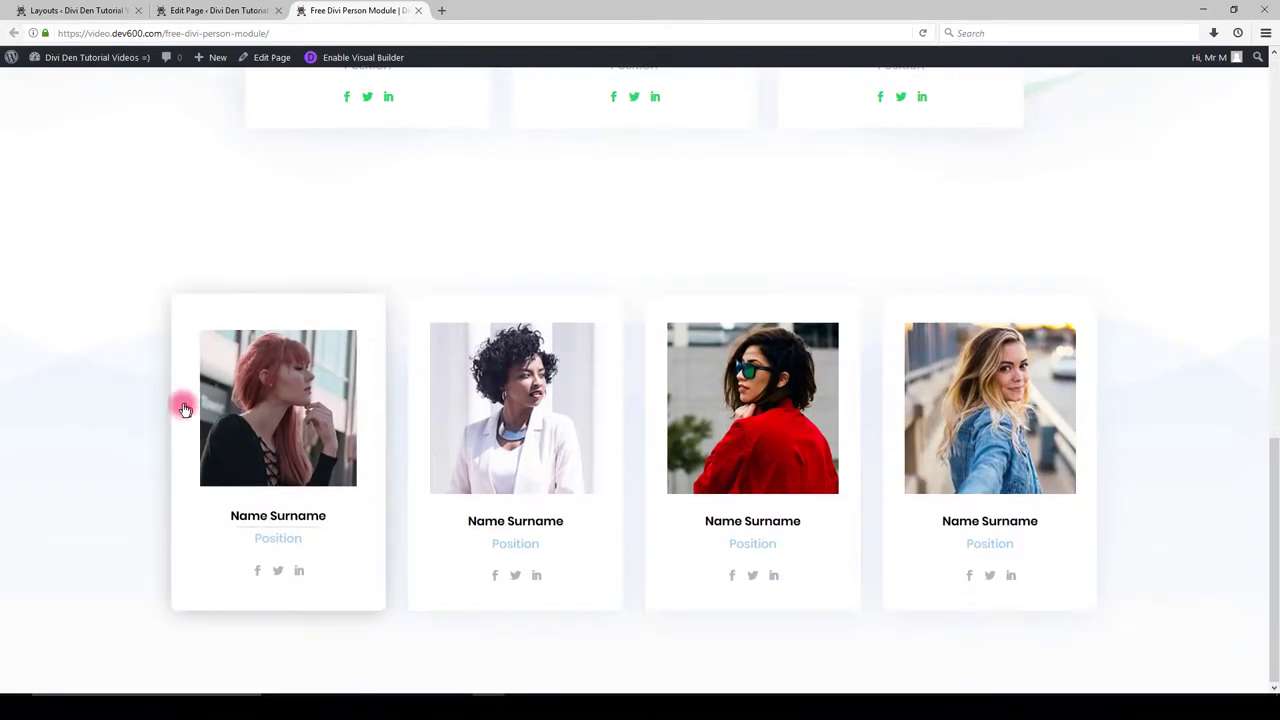
{"action": "scroll", "coordinate": [180, 398], "scroll_direction": "up", "scroll_amount": 4}
{"action": "scroll", "coordinate": [175, 385], "scroll_direction": "up", "scroll_amount": 5}
{"action": "scroll", "coordinate": [183, 390], "scroll_direction": "up", "scroll_amount": 2}
{"action": "scroll", "coordinate": [186, 391], "scroll_direction": "down", "scroll_amount": 3}
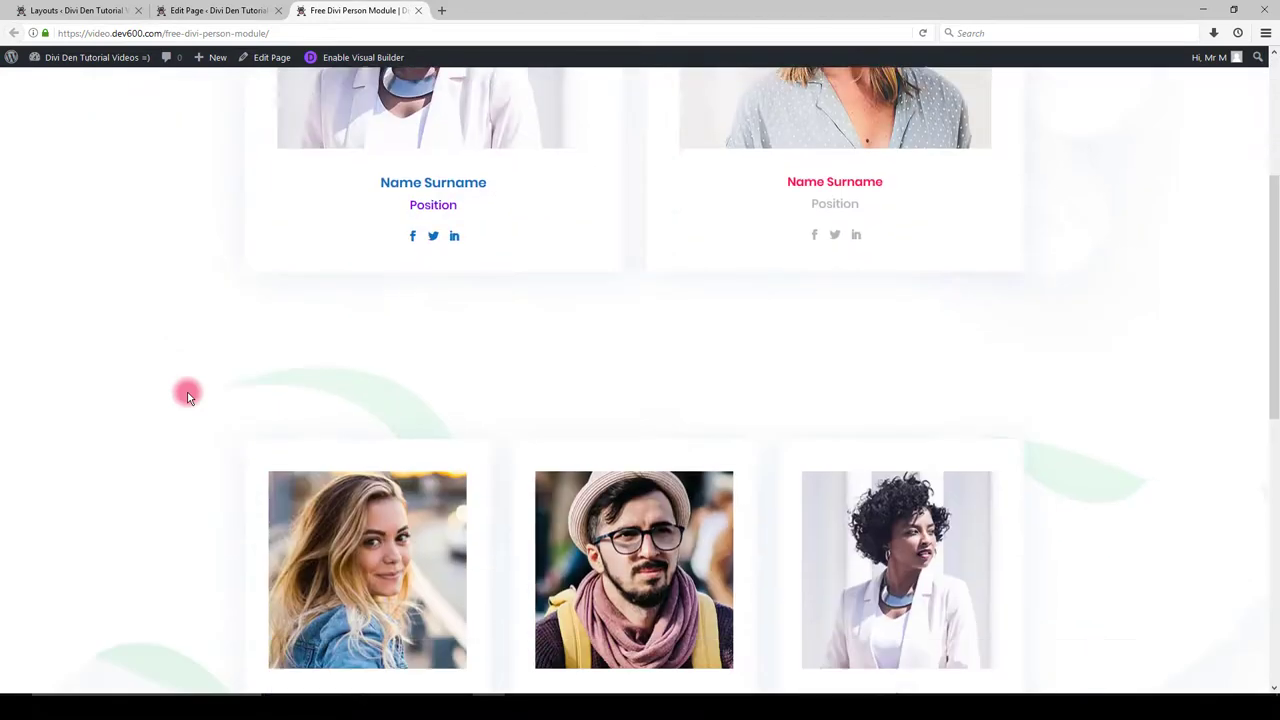
{"action": "scroll", "coordinate": [150, 370], "scroll_direction": "down", "scroll_amount": 2}
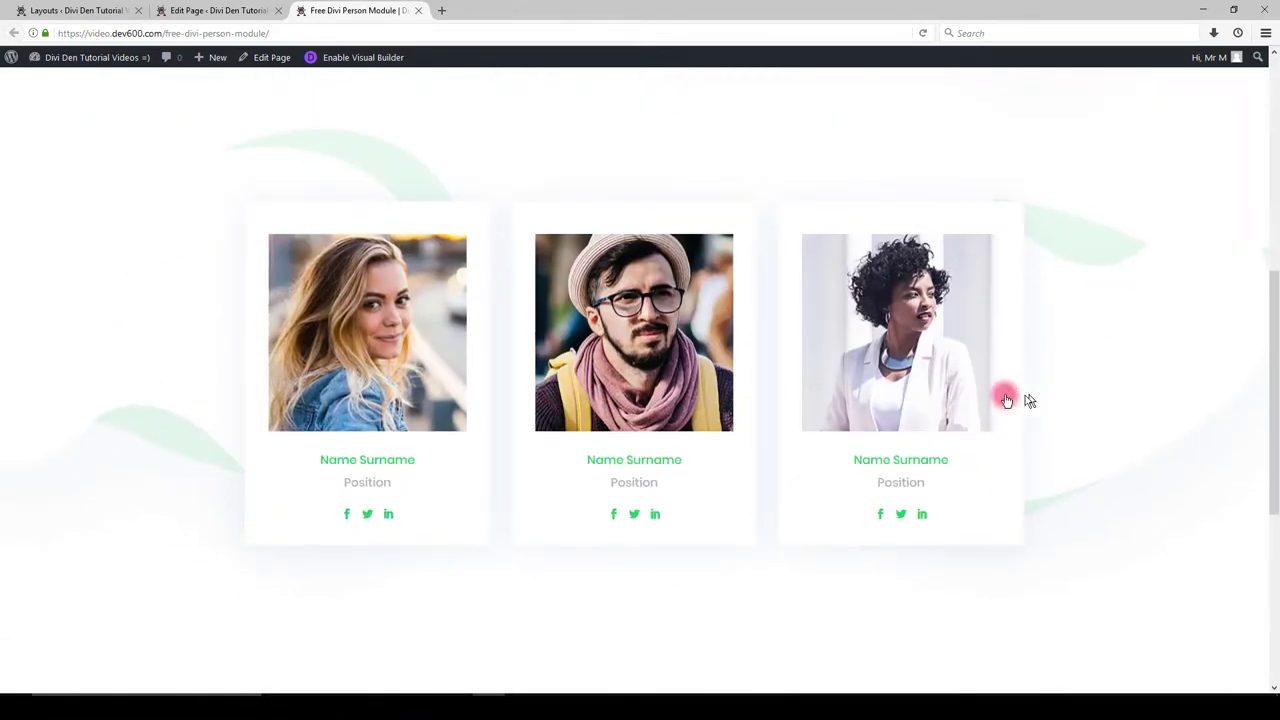
{"action": "scroll", "coordinate": [814, 334], "scroll_direction": "up", "scroll_amount": 3}
{"action": "scroll", "coordinate": [471, 371], "scroll_direction": "up", "scroll_amount": 3}
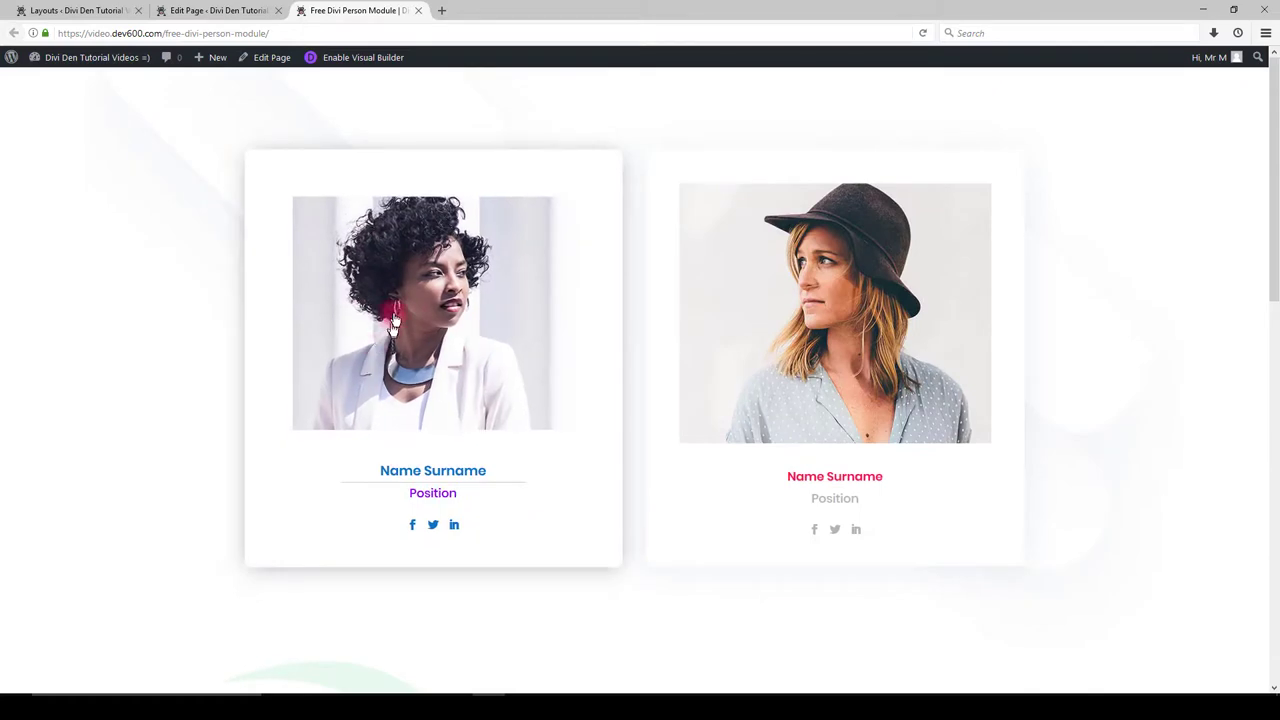
{"action": "scroll", "coordinate": [877, 306], "scroll_direction": "down", "scroll_amount": 3}
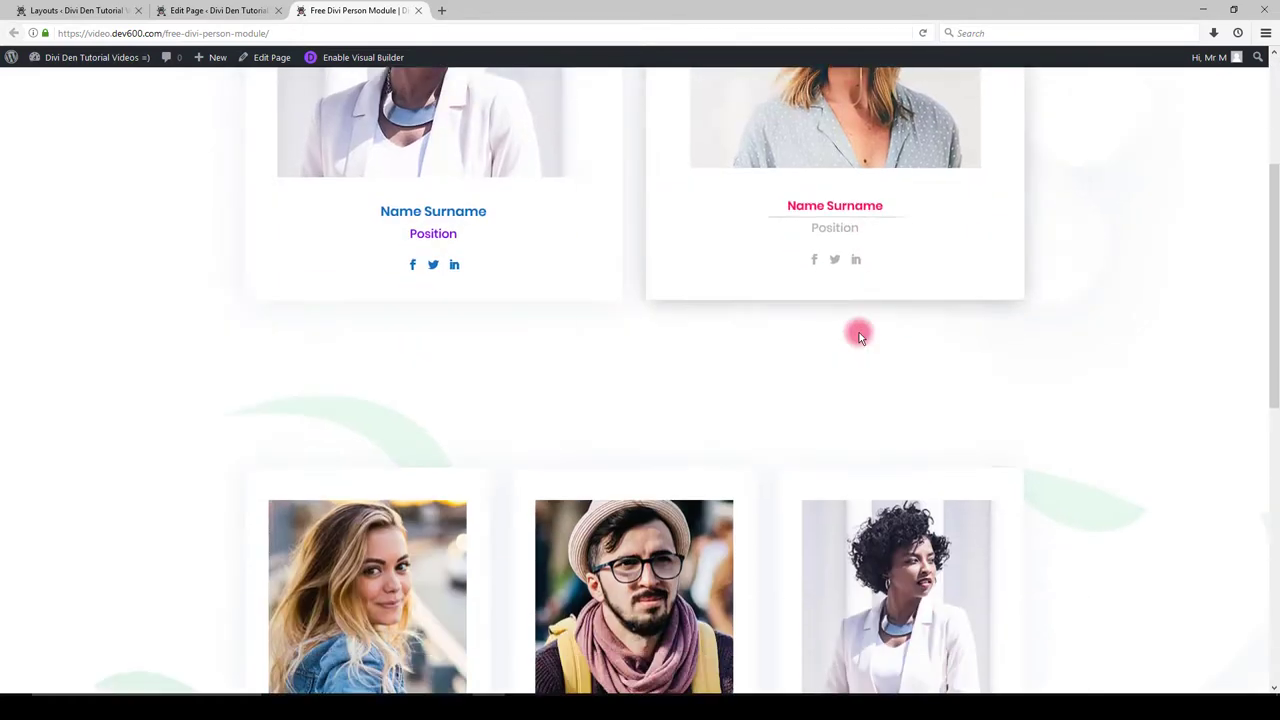
{"action": "scroll", "coordinate": [857, 334], "scroll_direction": "down", "scroll_amount": 4}
{"action": "scroll", "coordinate": [1118, 413], "scroll_direction": "down", "scroll_amount": 2}
{"action": "scroll", "coordinate": [1119, 413], "scroll_direction": "up", "scroll_amount": 2}
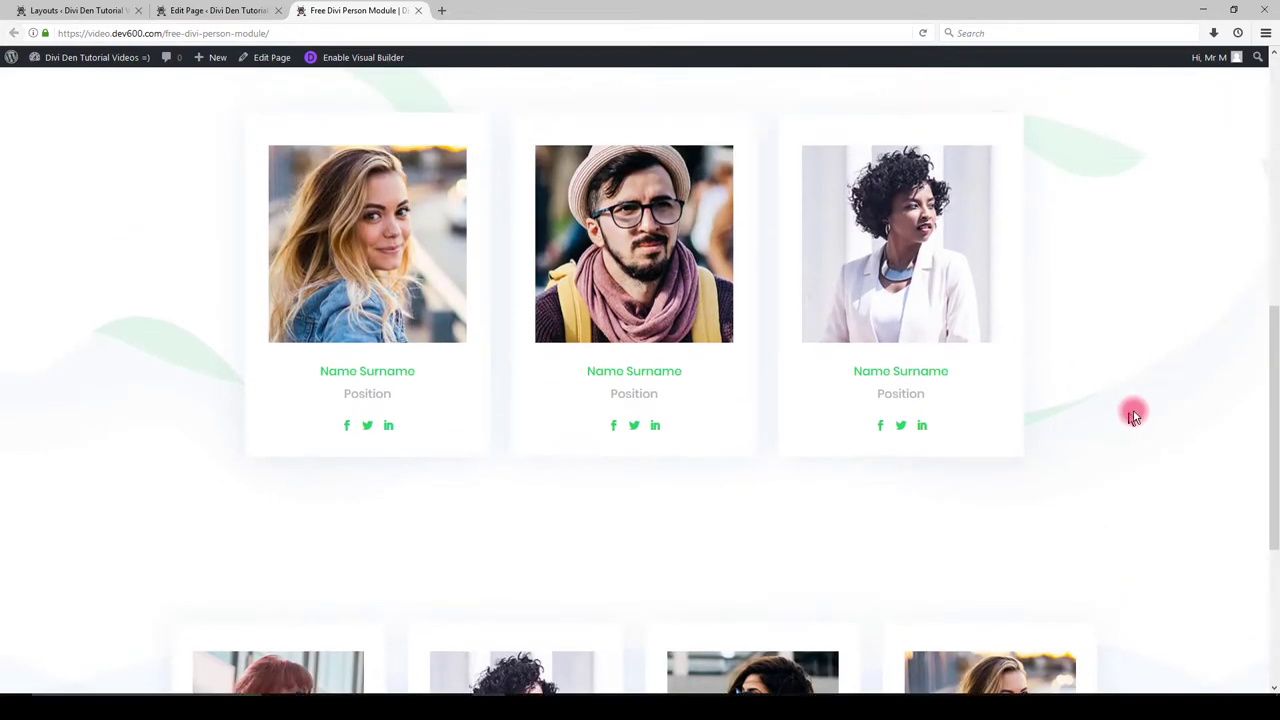
{"action": "scroll", "coordinate": [1122, 405], "scroll_direction": "up", "scroll_amount": 3}
{"action": "scroll", "coordinate": [1150, 397], "scroll_direction": "up", "scroll_amount": 3}
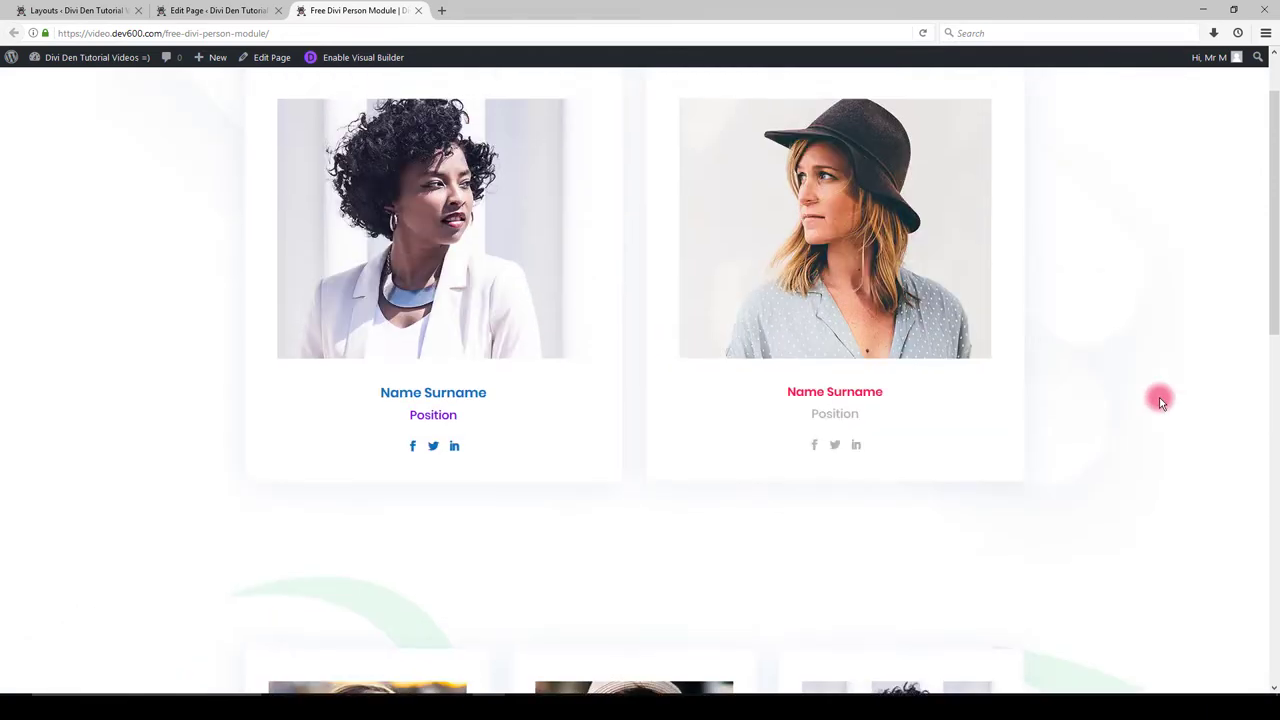